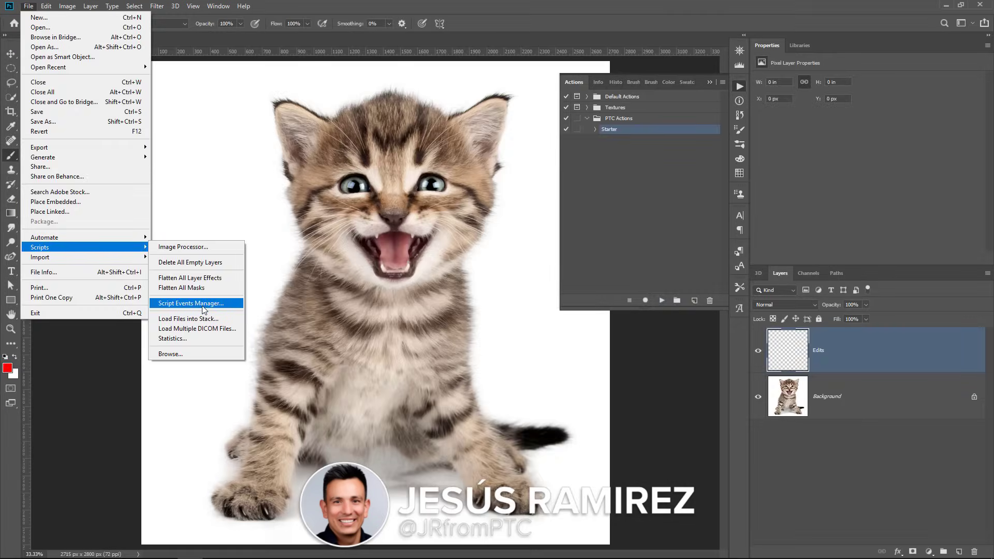
# - Tick 'Enable Events to Run Scripts/Actions' in the Script Events Manager
pyautogui.click(204, 303)
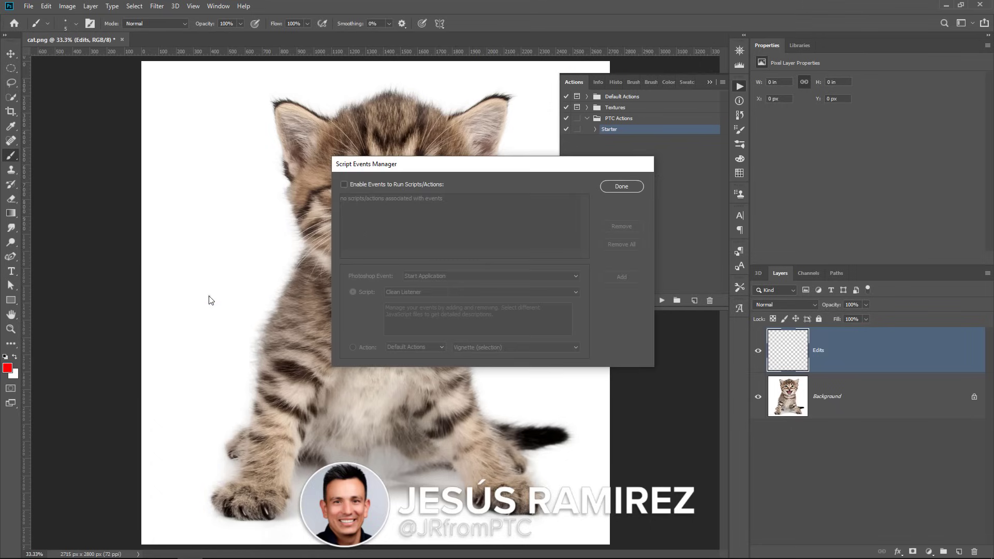
pyautogui.click(343, 184)
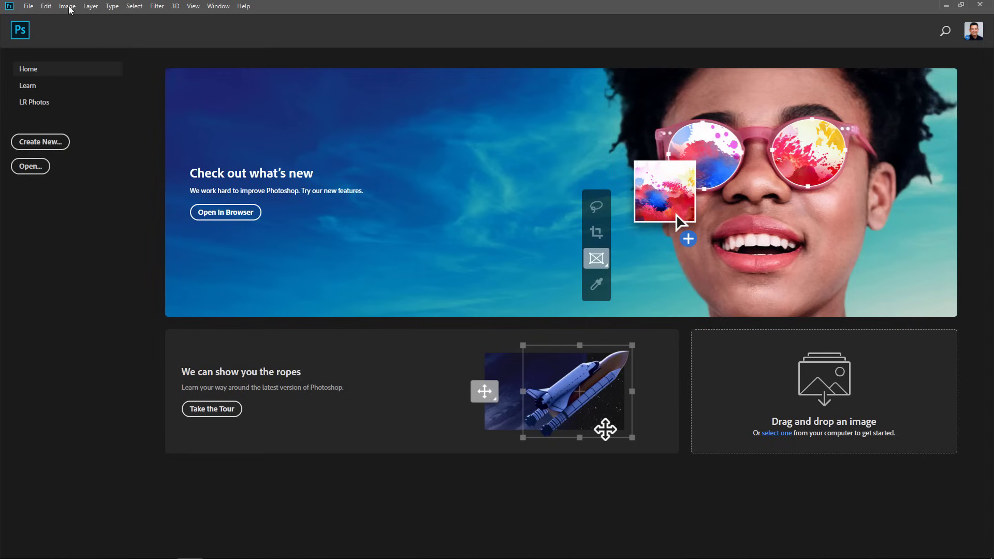
# - Open the kitten image cat.png from Desktop > script-event-manager-images
pyautogui.click(29, 7)
pyautogui.click(39, 28)
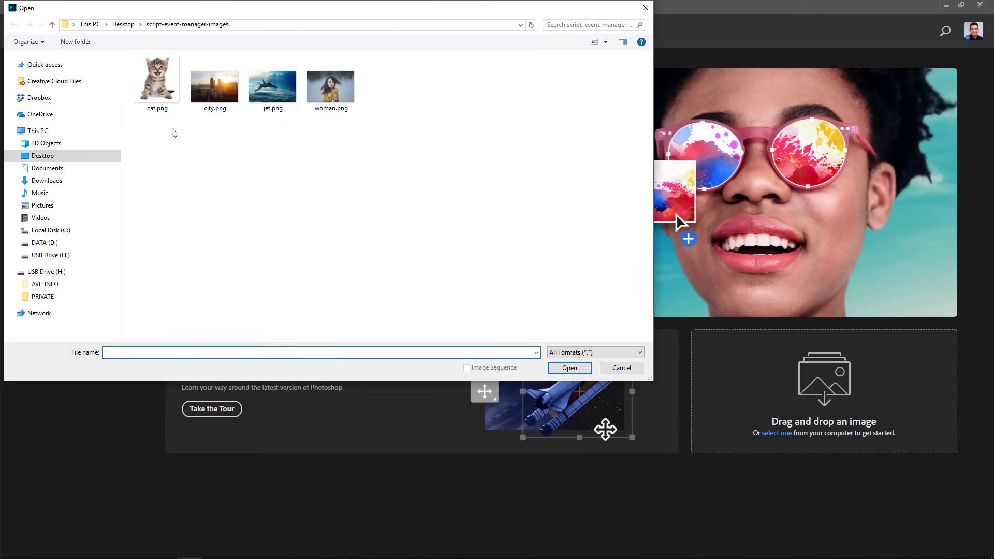
pyautogui.click(159, 85)
pyautogui.click(571, 371)
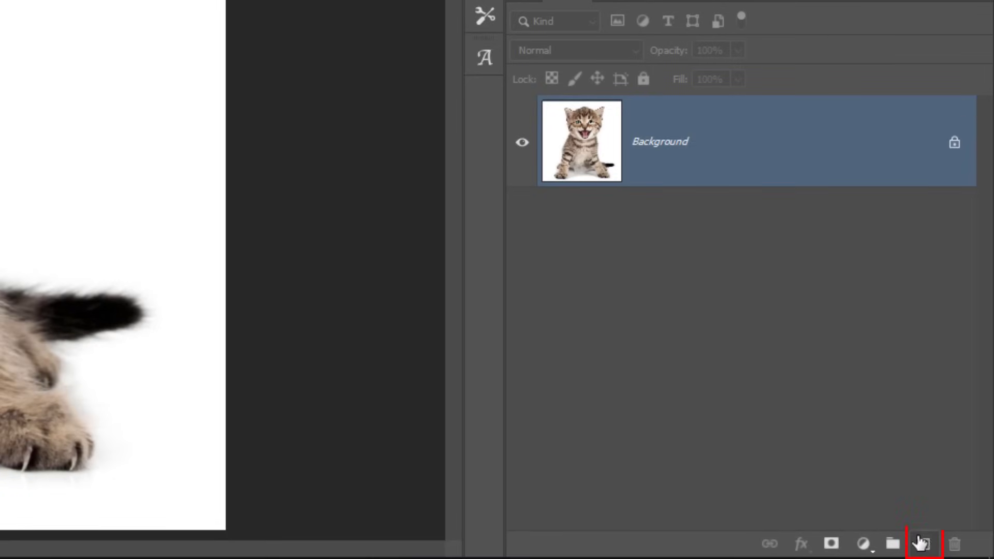
# - Add a new empty layer named Edits above the cat photo
pyautogui.click(921, 543)
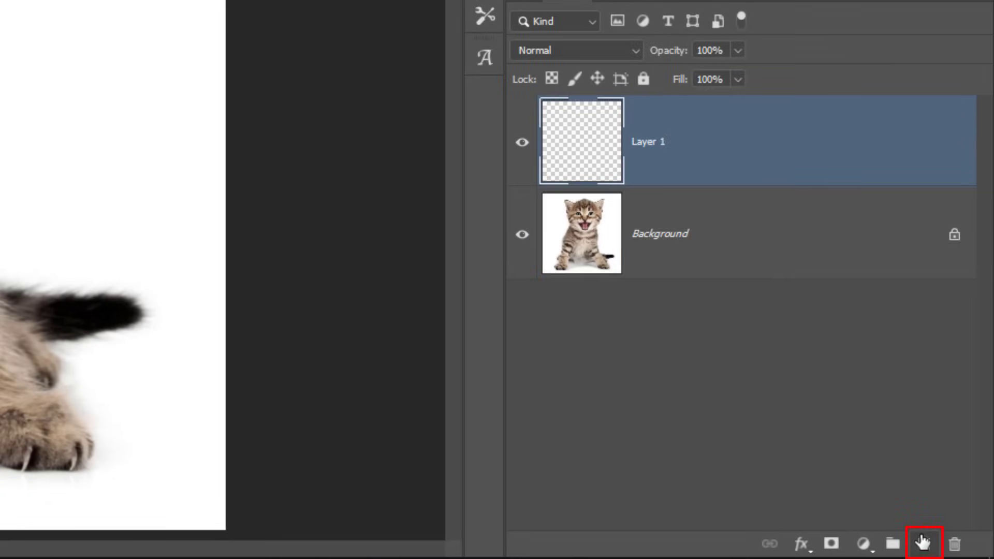
pyautogui.doubleClick(648, 143)
pyautogui.write('dits')
pyautogui.press('Return')
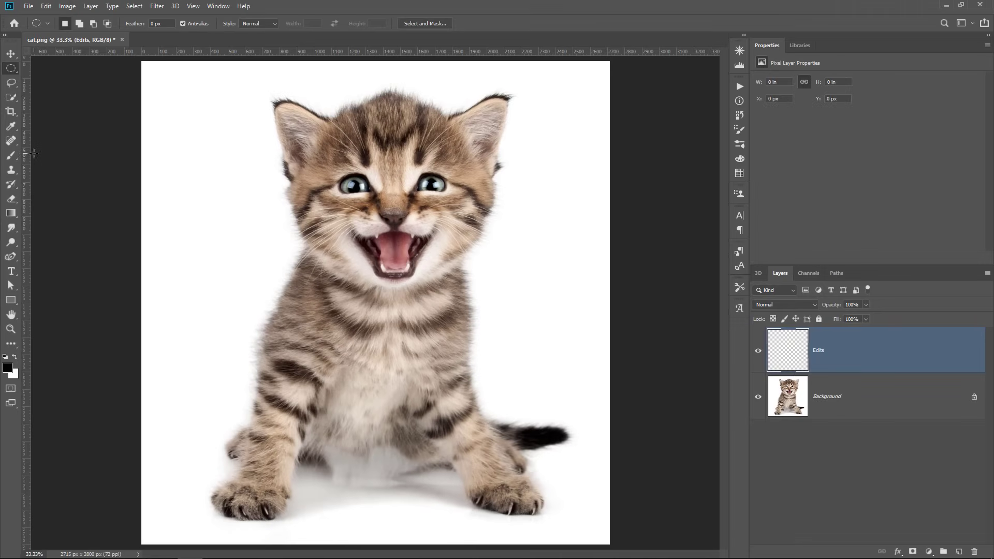
# - Select the standard Brush tool and set the foreground colour to red (ff0000)
pyautogui.click(11, 155)
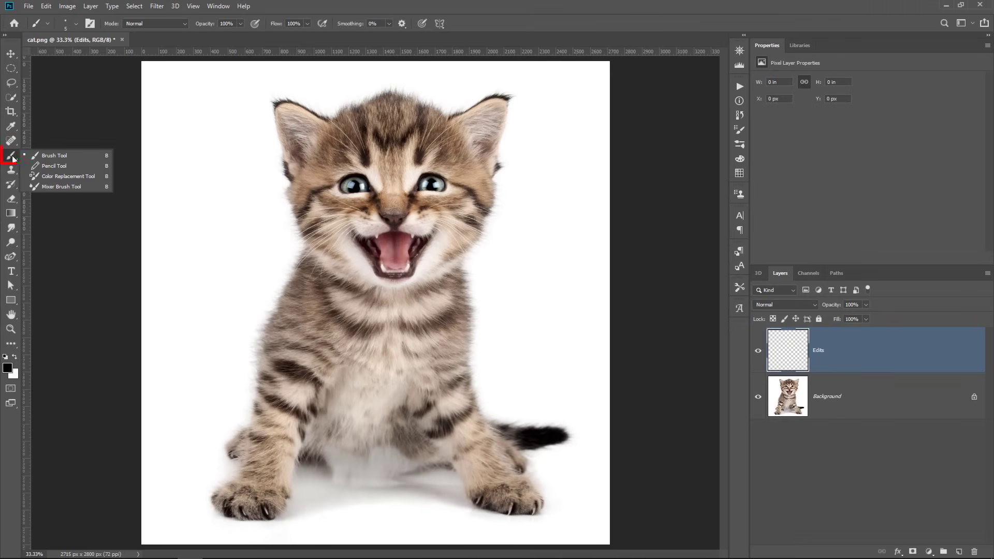
pyautogui.click(50, 161)
pyautogui.click(8, 367)
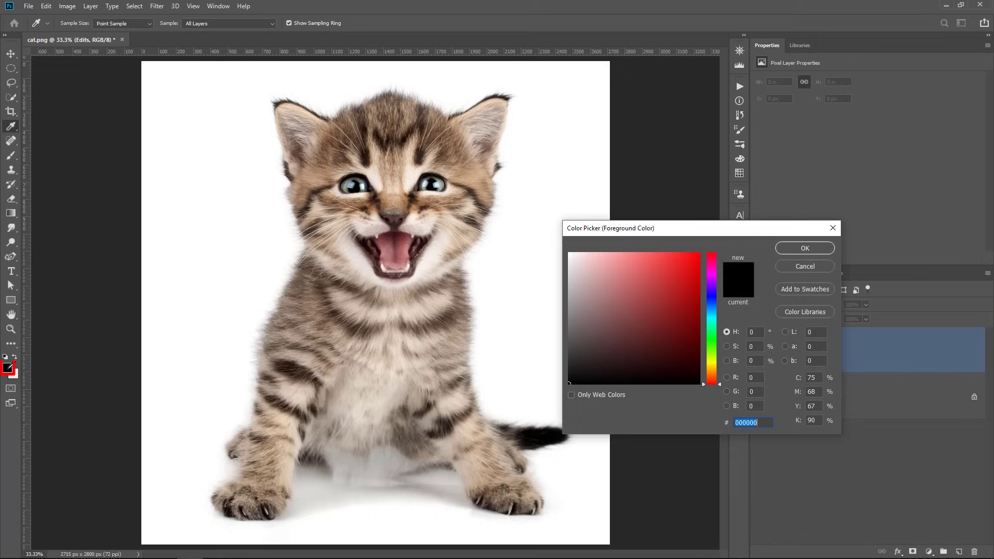
pyautogui.write('ff0000')
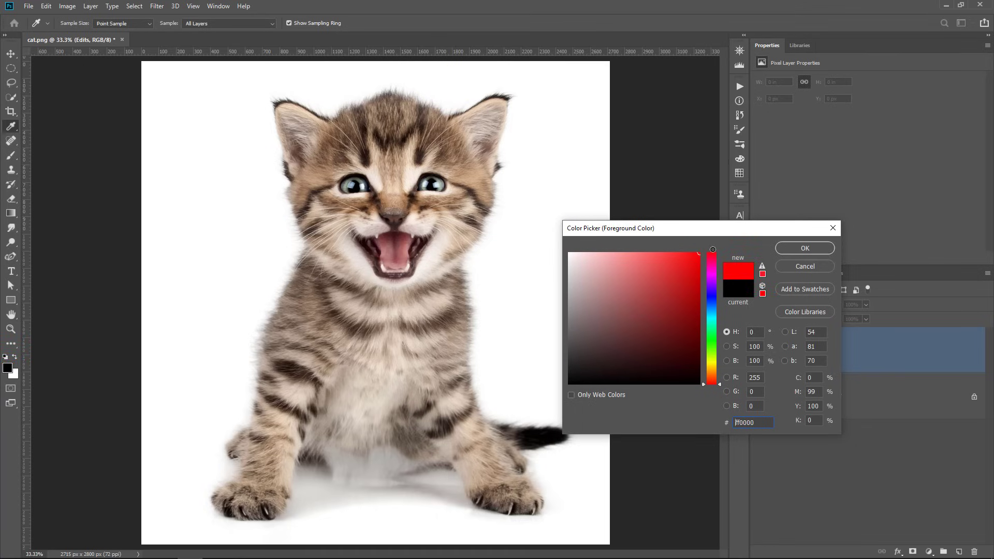
pyautogui.click(803, 248)
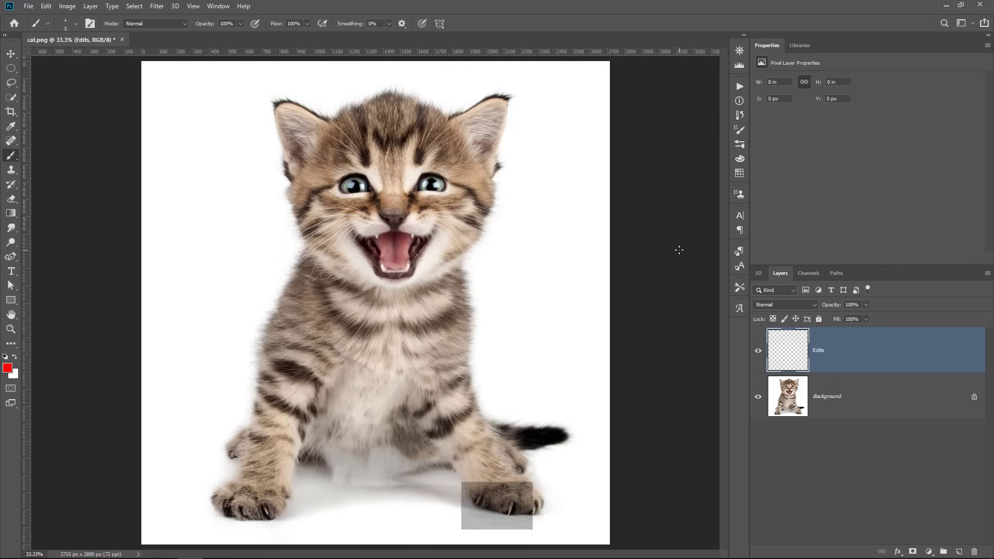
pyautogui.press('f')
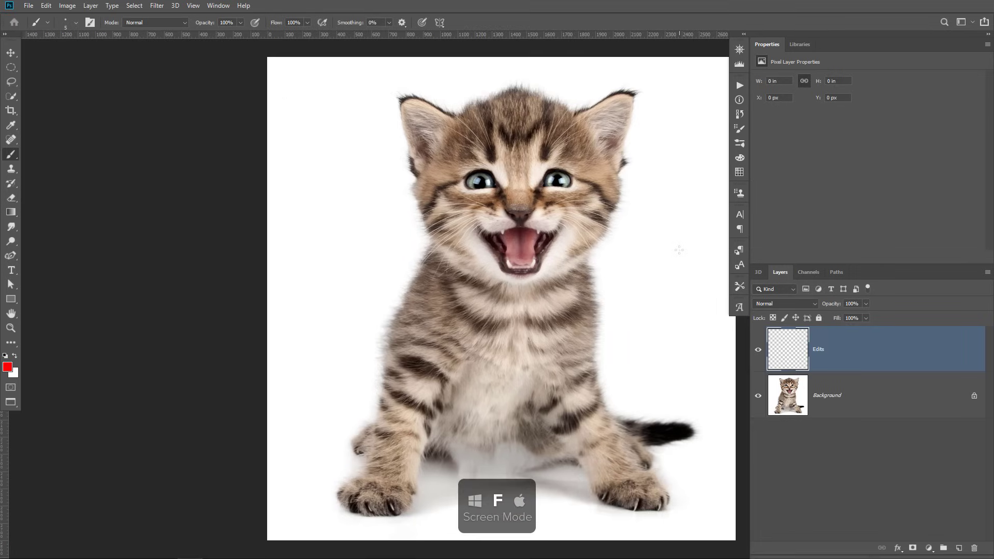
pyautogui.press('f')
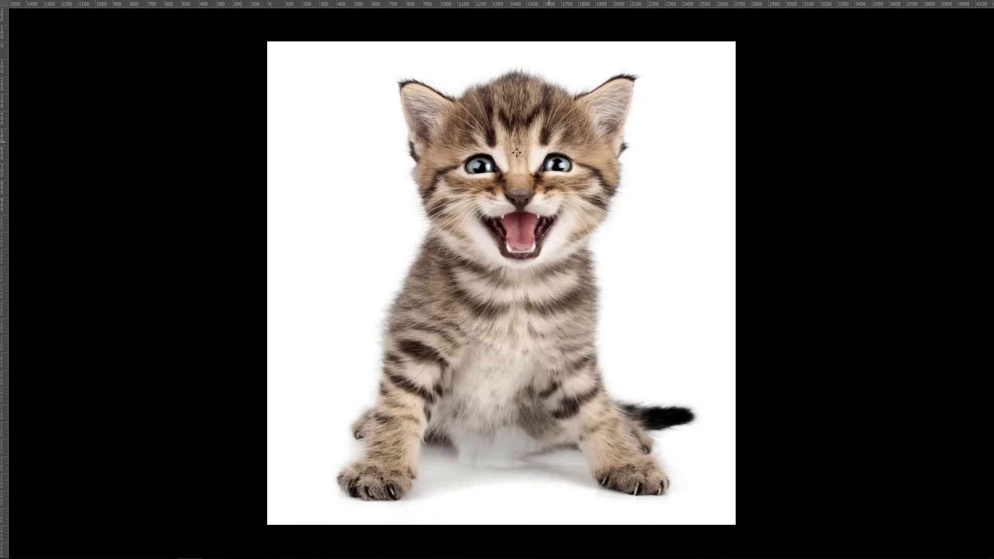
pyautogui.press('Escape')
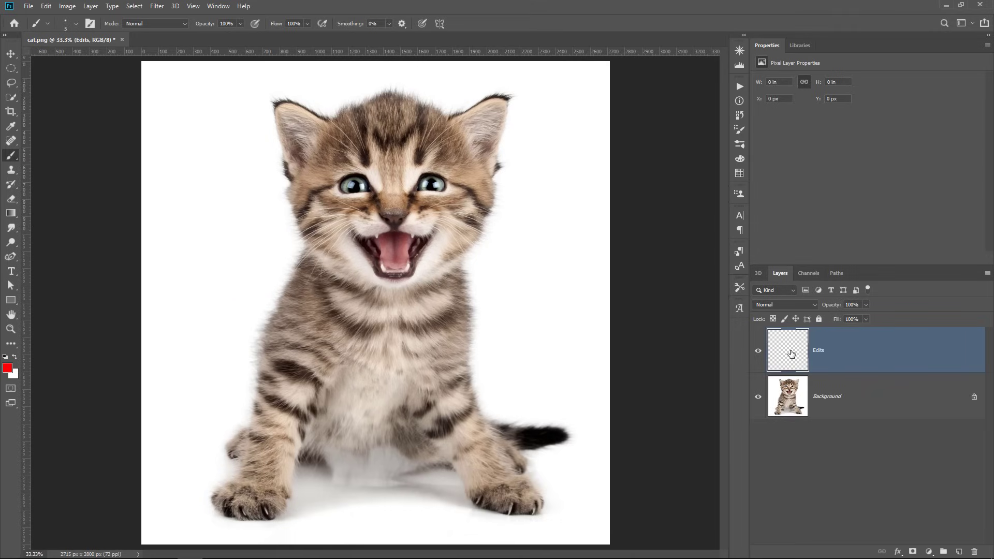
# - Clear the Edits layer, reset colours to black and white, and select the Move tool
pyautogui.press('BackSpace')
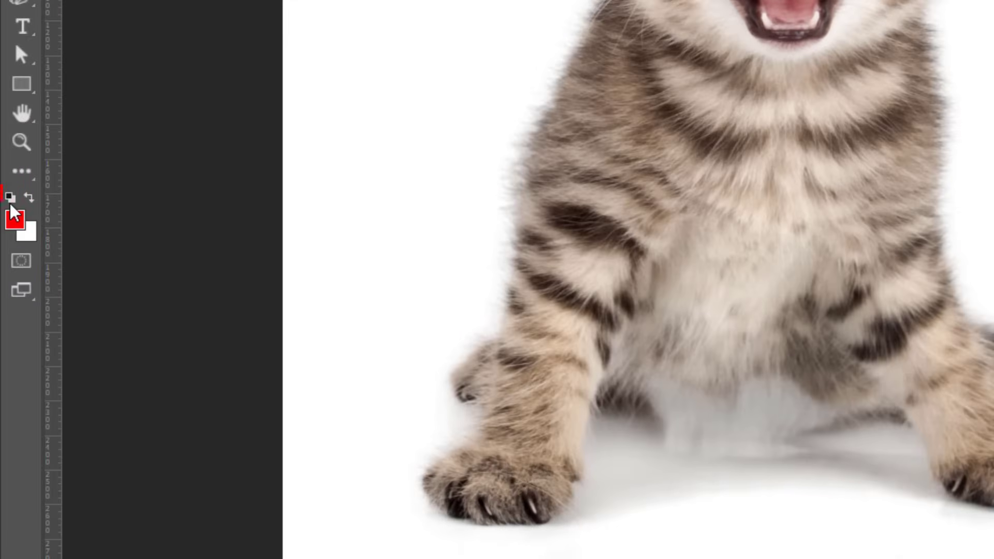
pyautogui.press('d')
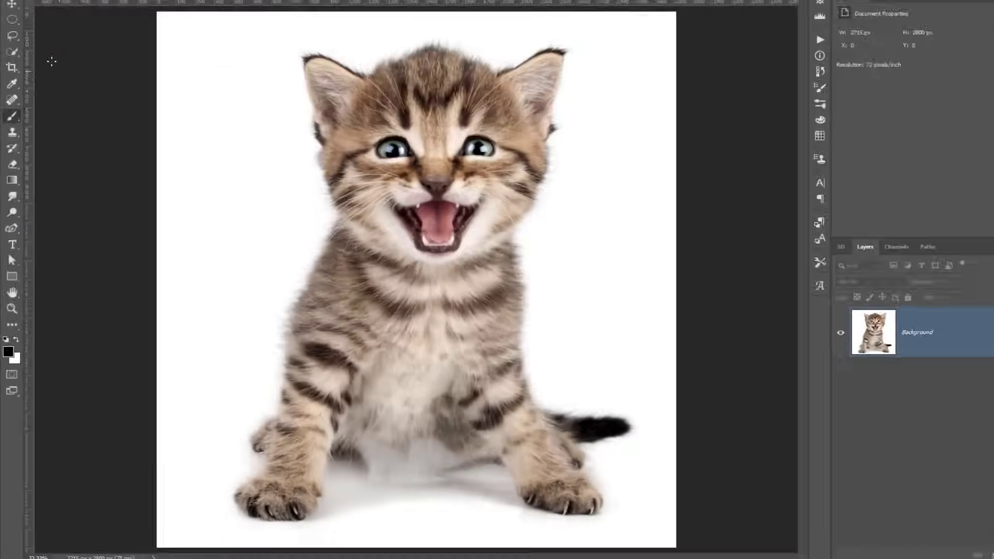
pyautogui.press('v')
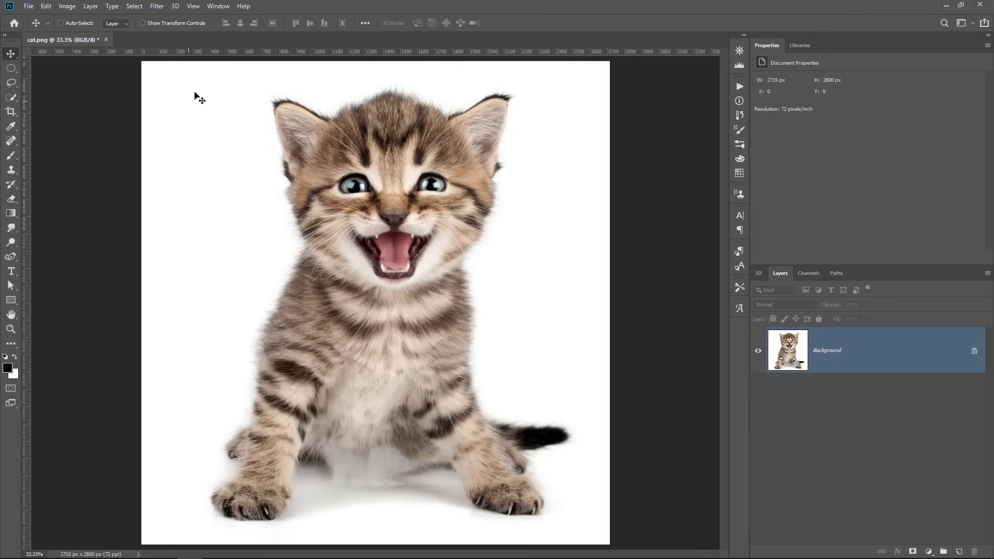
# - Show the Actions panel, collapse Default Actions, and add a new set named PTC Actions
pyautogui.click(218, 6)
pyautogui.click(238, 77)
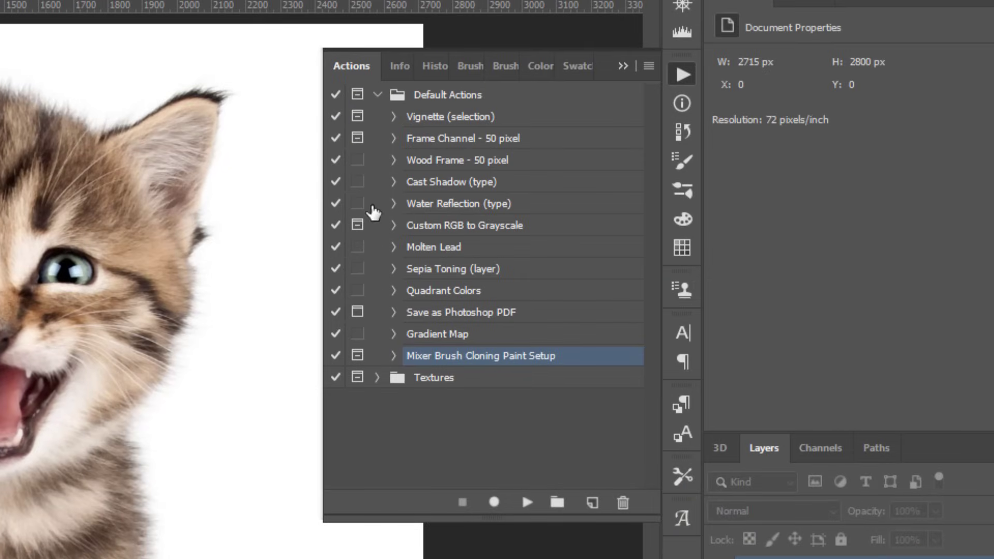
pyautogui.click(377, 94)
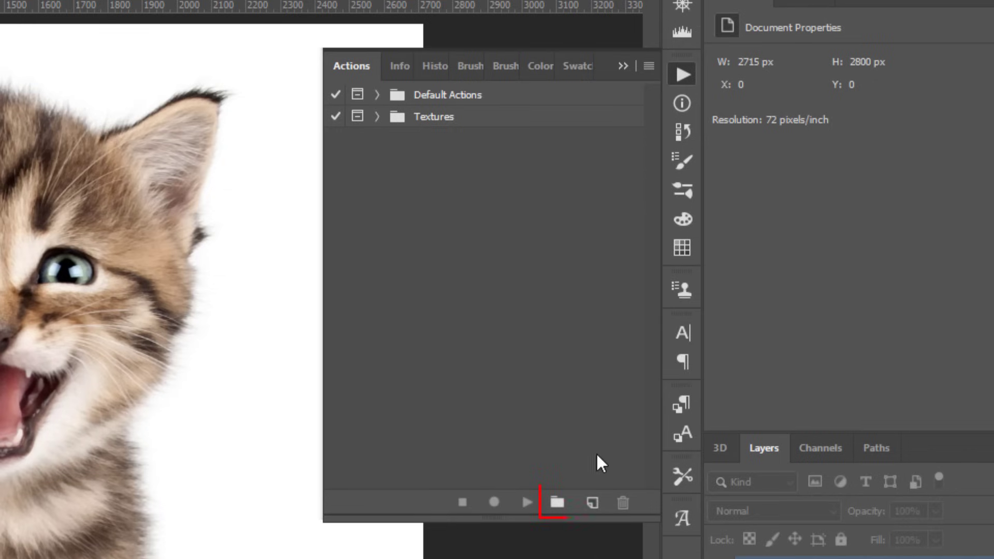
pyautogui.click(557, 502)
pyautogui.write('PT')
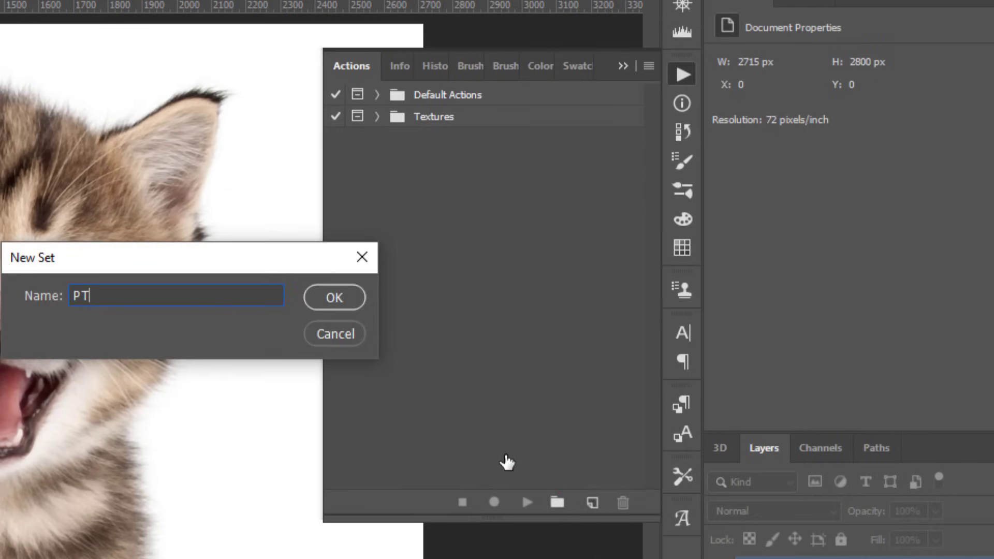
pyautogui.write('C Actio')
pyautogui.write('ns')
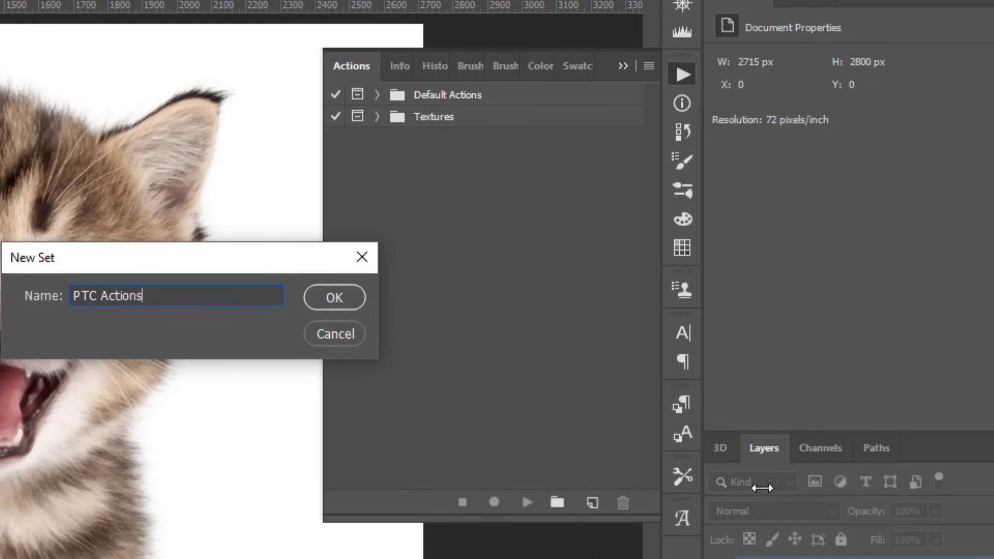
pyautogui.click(345, 299)
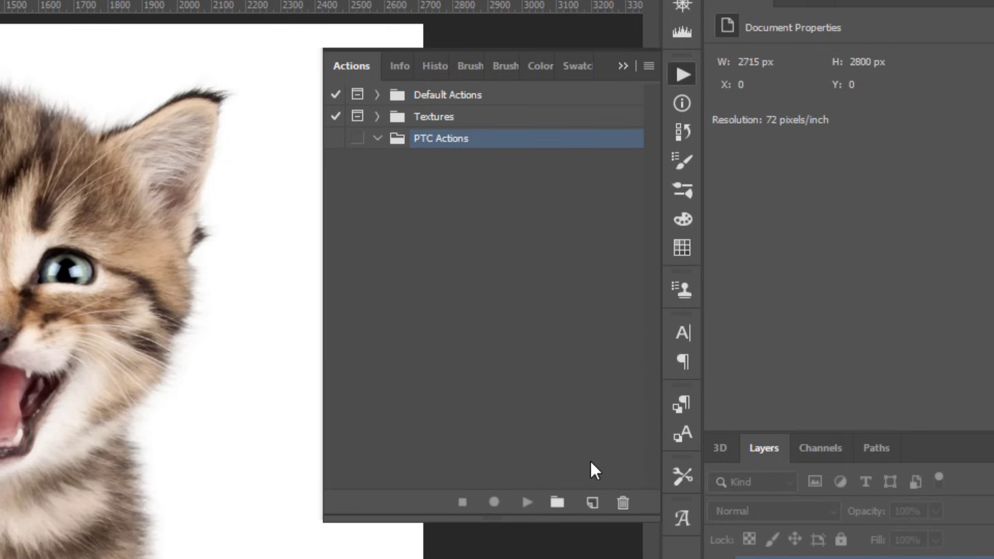
# - Create a blue-labelled action named Starter in PTC Actions and start recording
pyautogui.click(591, 503)
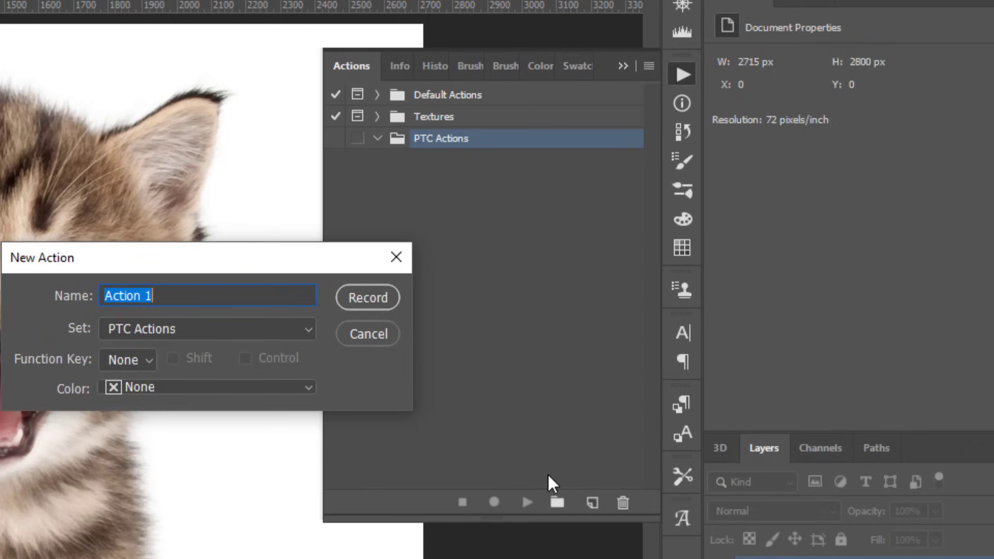
pyautogui.write('Start')
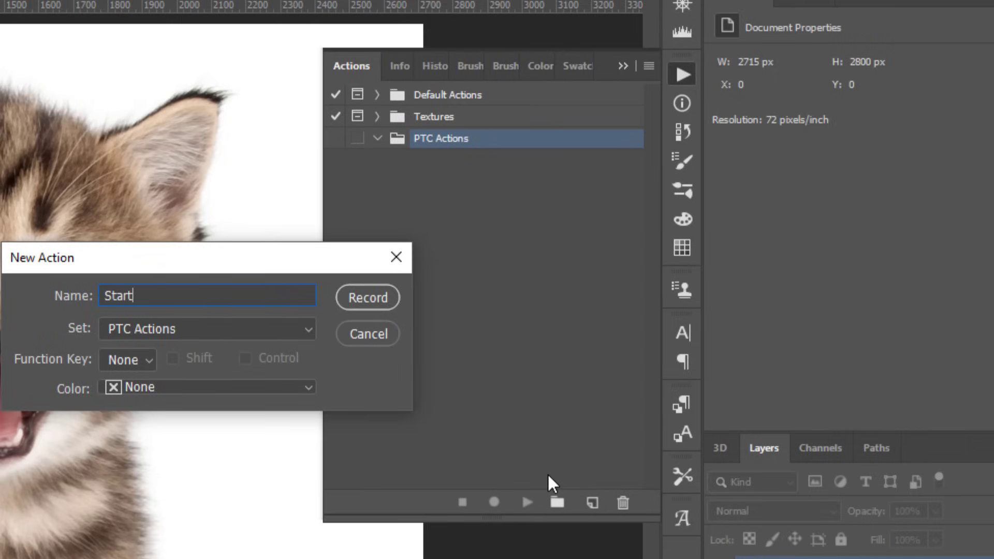
pyautogui.write('er')
pyautogui.press('Tab')
pyautogui.click(184, 391)
pyautogui.click(158, 524)
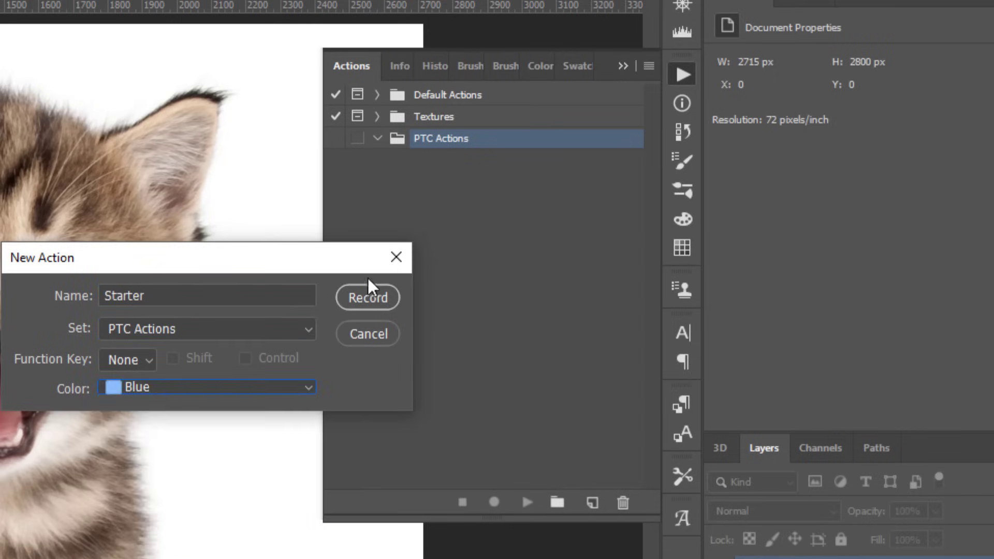
pyautogui.click(373, 304)
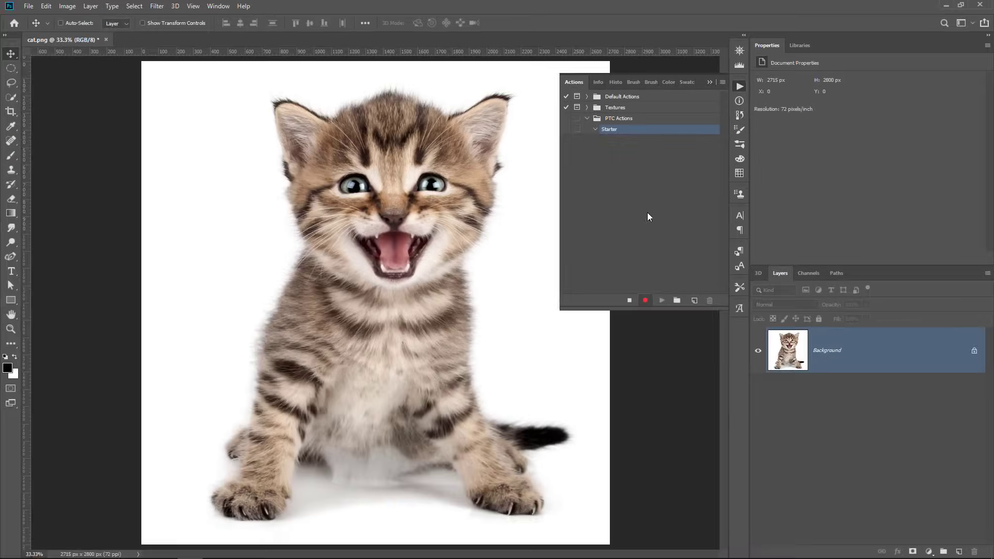
# - Record adding a new layer and renaming it Edits
pyautogui.click(958, 551)
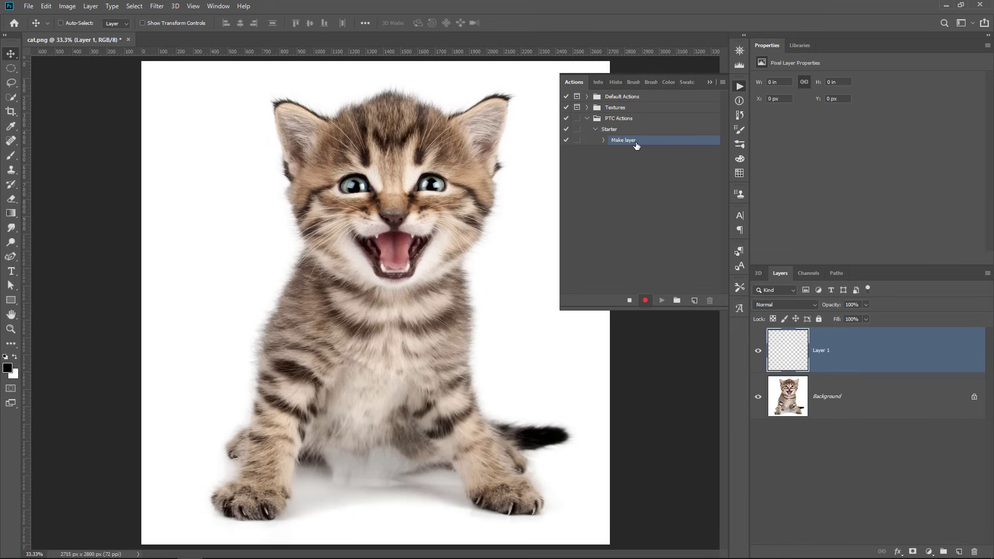
pyautogui.doubleClick(821, 351)
pyautogui.write('Edits')
pyautogui.press('Return')
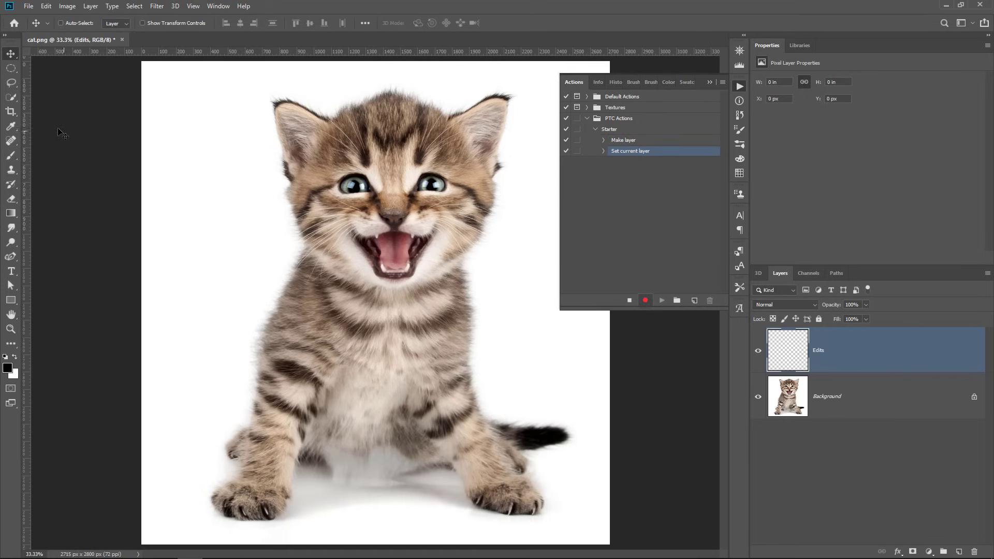
# - Record selecting the Brush tool and setting the foreground colour to red (ff0000)
pyautogui.click(11, 155)
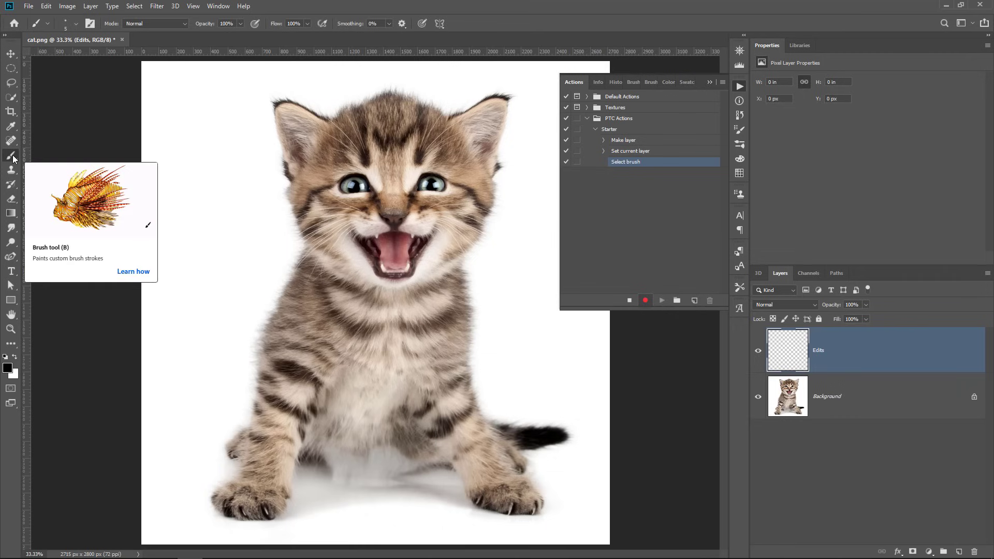
pyautogui.click(7, 368)
pyautogui.write('ff0000')
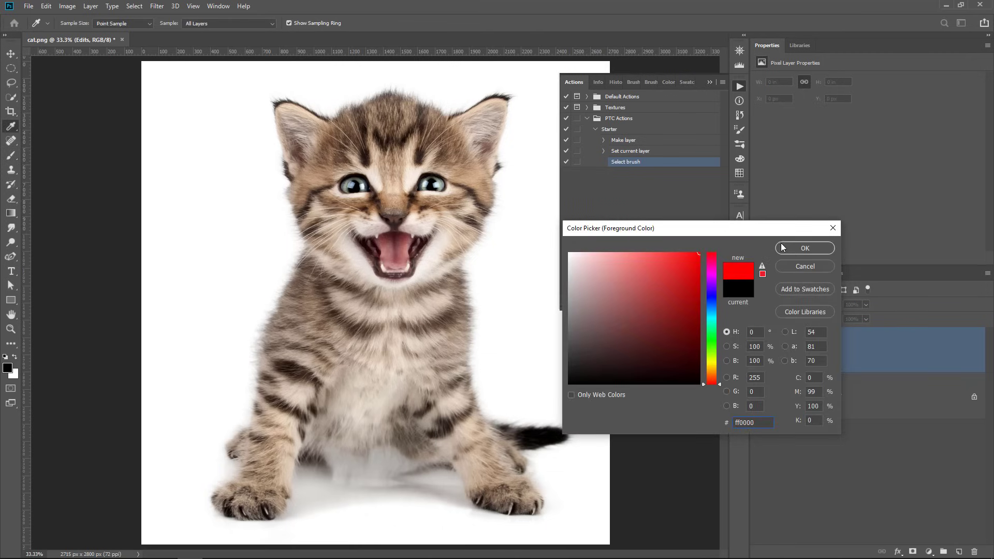
pyautogui.click(800, 248)
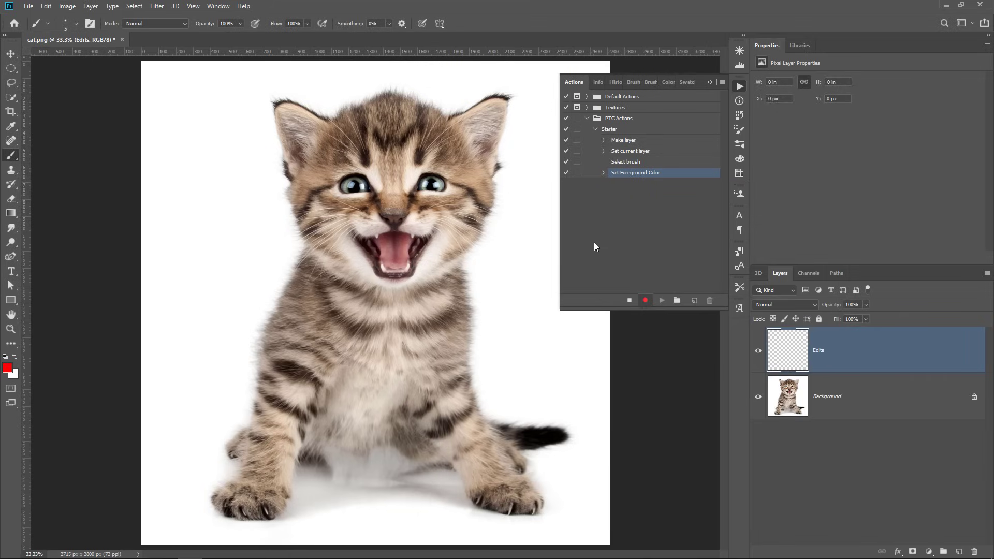
# - Cycle screen modes with F, try View's Full Screen Mode, then leave it
pyautogui.press('f')
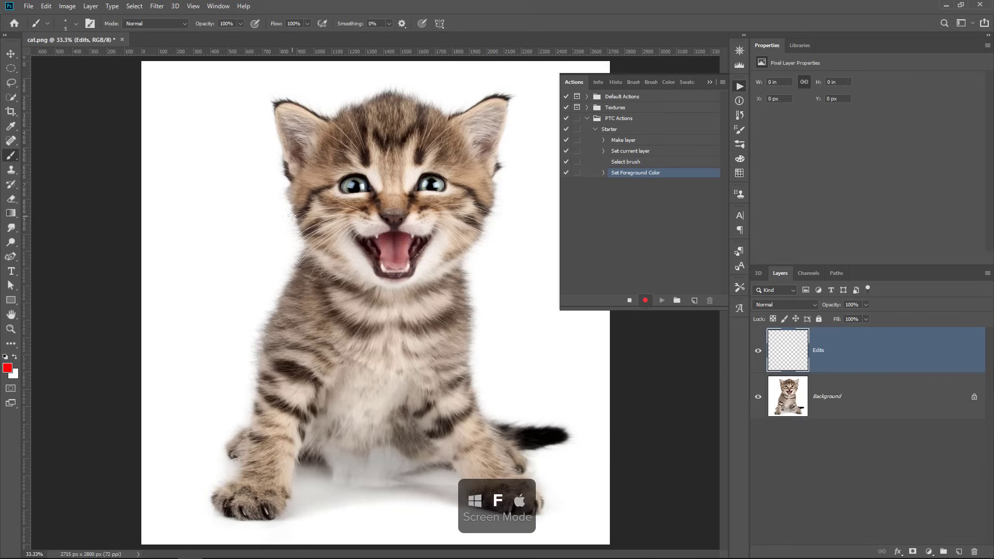
pyautogui.press('f')
pyautogui.press('f')
pyautogui.press('f')
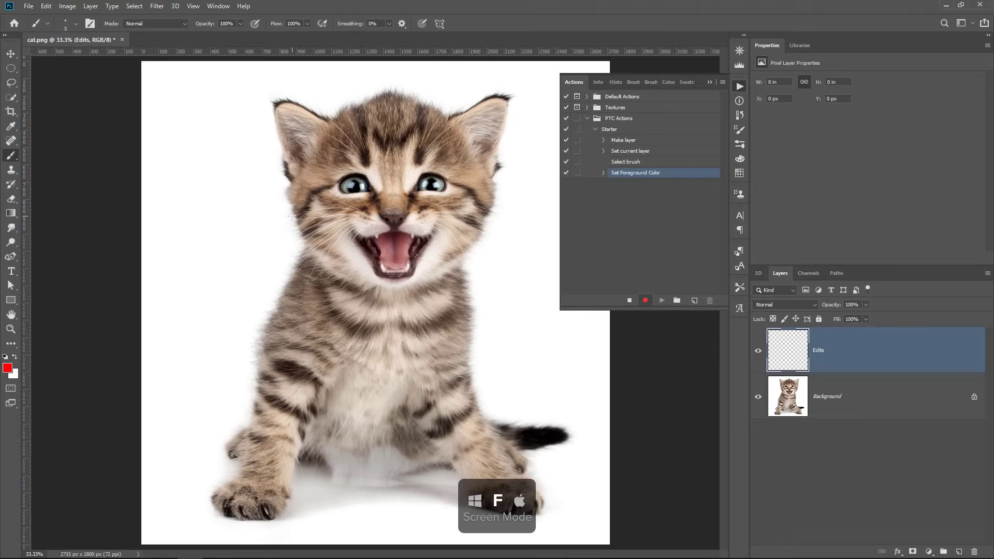
pyautogui.press('f')
pyautogui.press('f')
pyautogui.press('f')
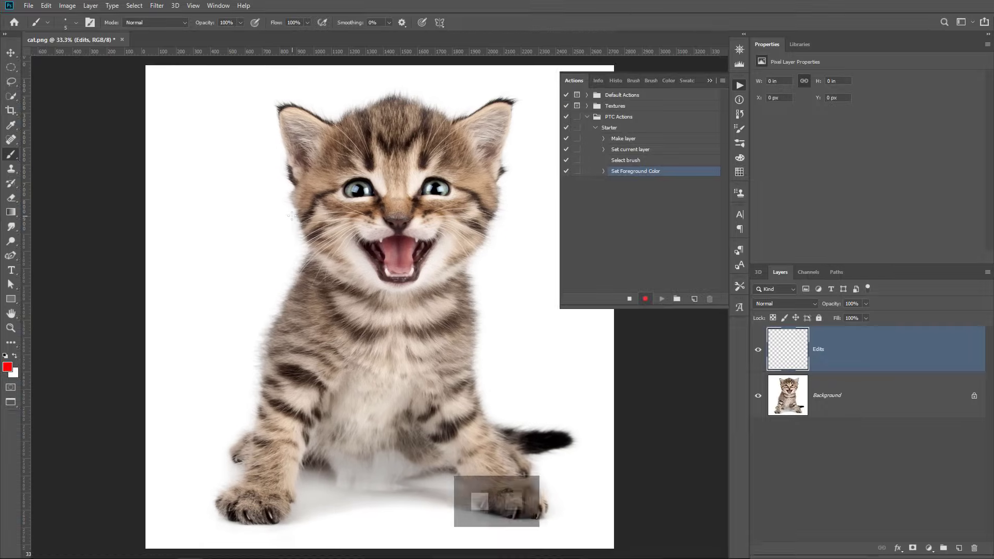
pyautogui.press('f')
pyautogui.press('f')
pyautogui.press('f')
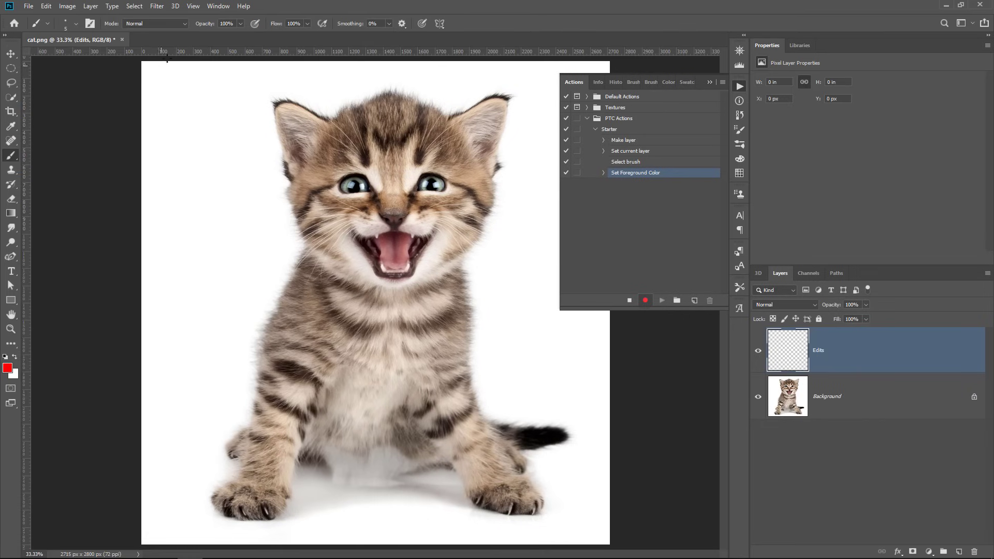
pyautogui.click(193, 6)
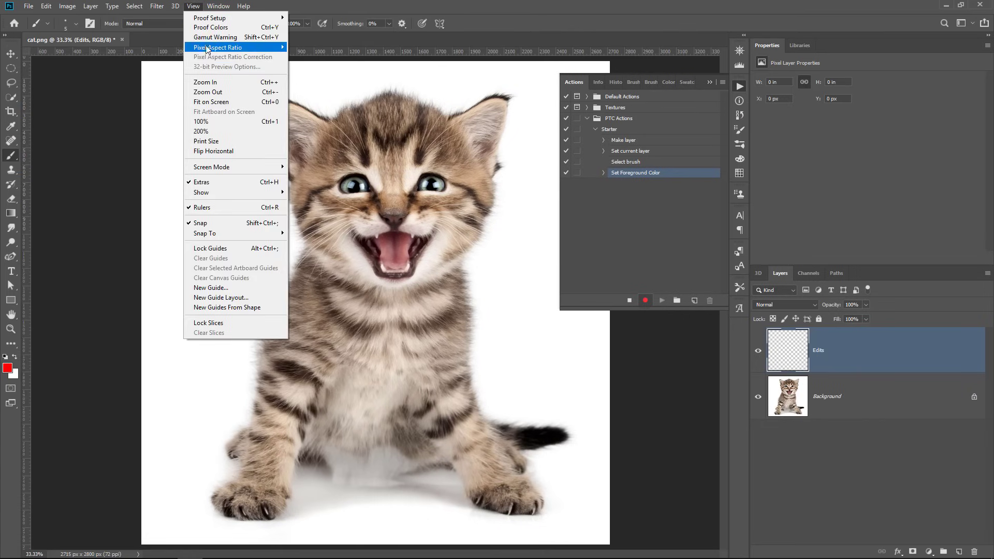
pyautogui.moveTo(211, 168)
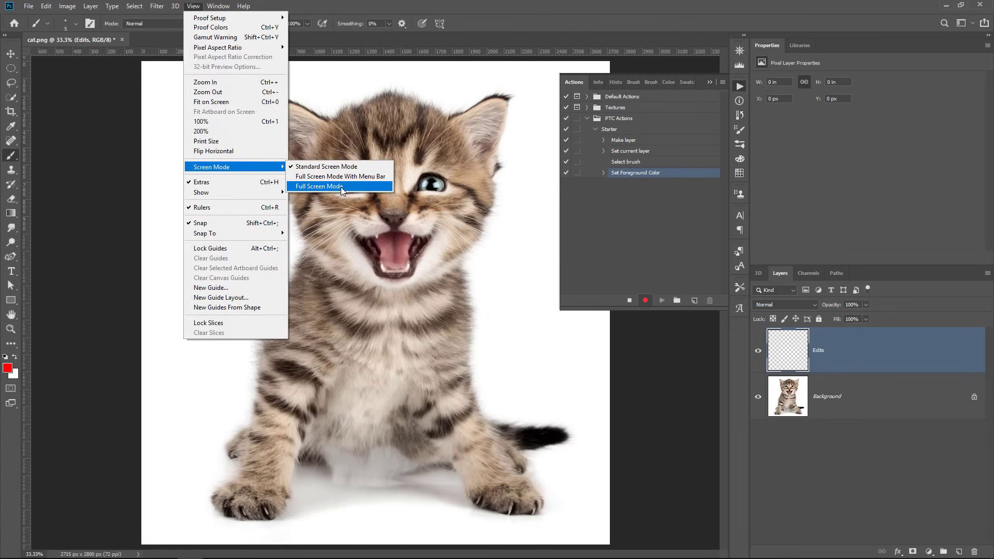
pyautogui.click(341, 187)
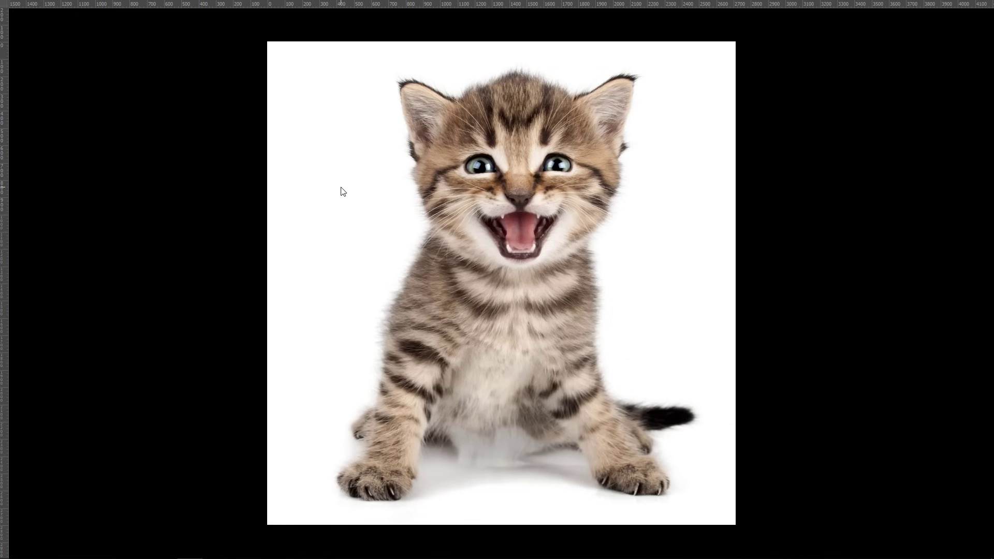
pyautogui.press('f')
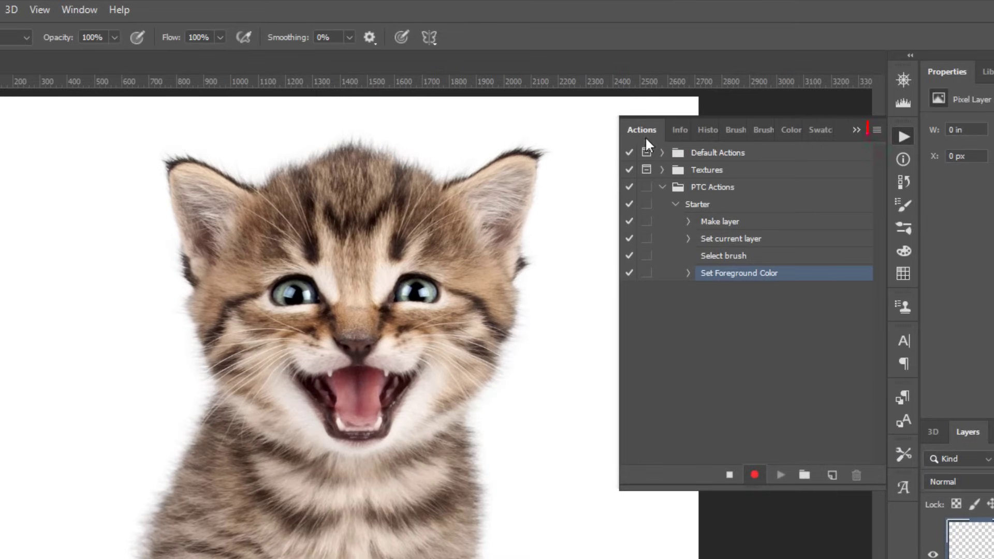
# - Insert a View > Screen Mode > Full Screen Mode menu step into Starter, then stop recording
pyautogui.click(876, 132)
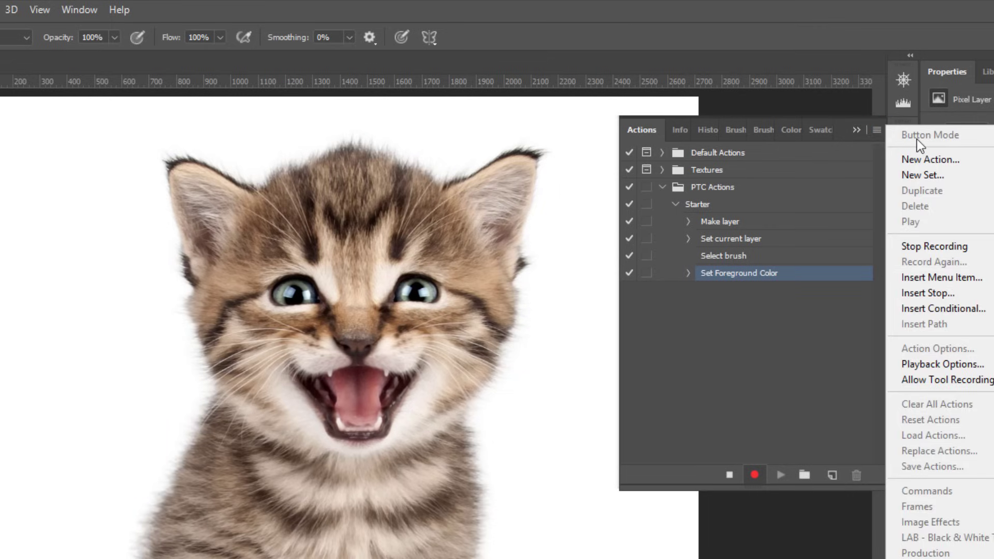
pyautogui.click(977, 281)
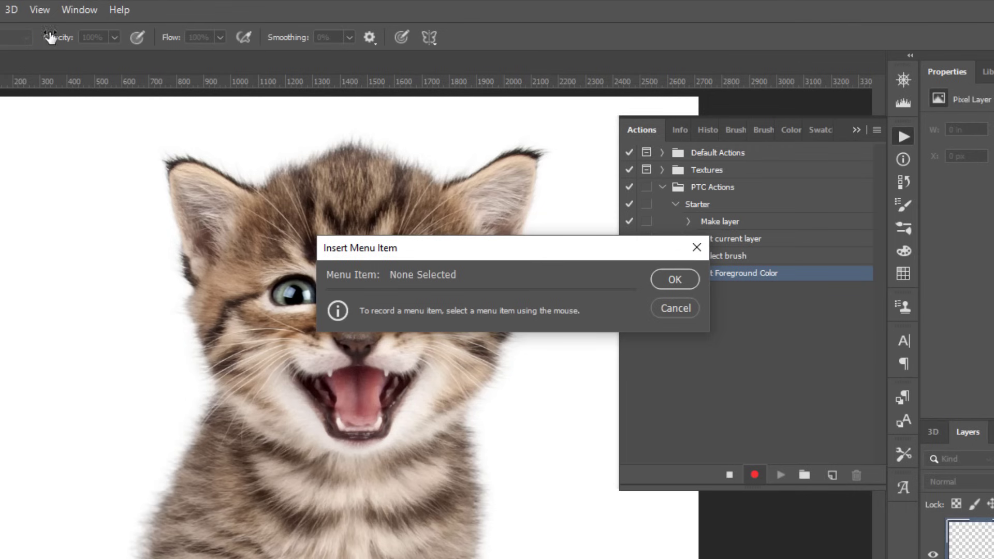
pyautogui.click(40, 10)
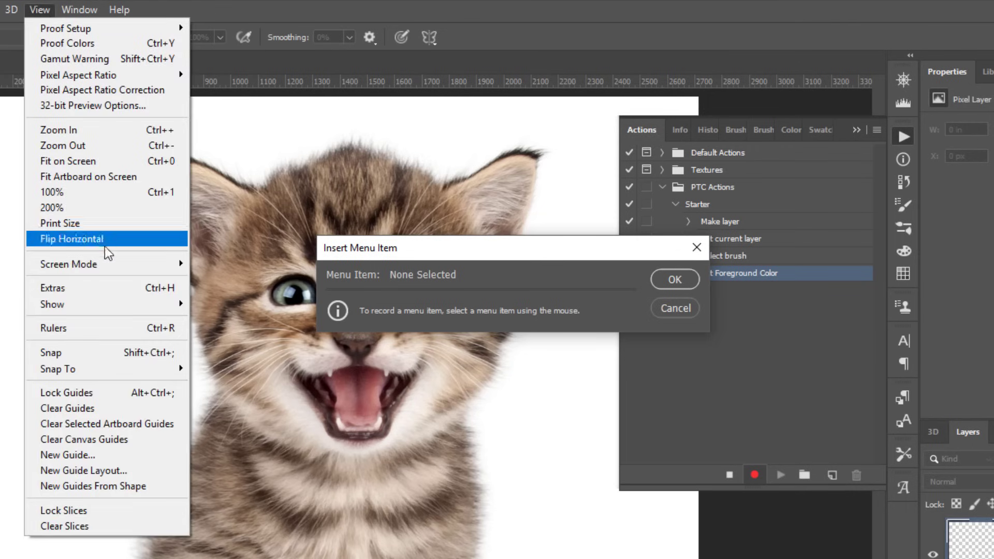
pyautogui.moveTo(69, 264)
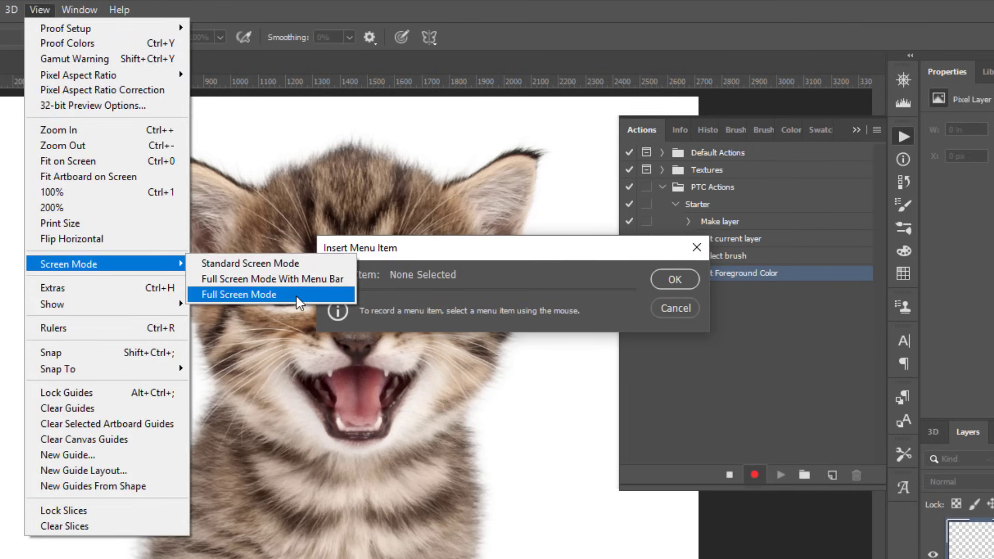
pyautogui.click(299, 298)
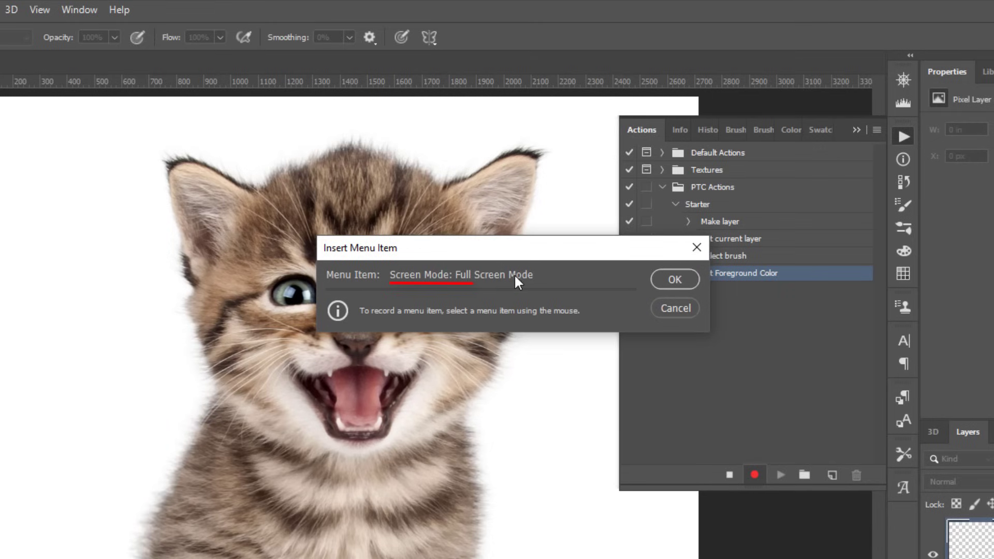
pyautogui.click(666, 280)
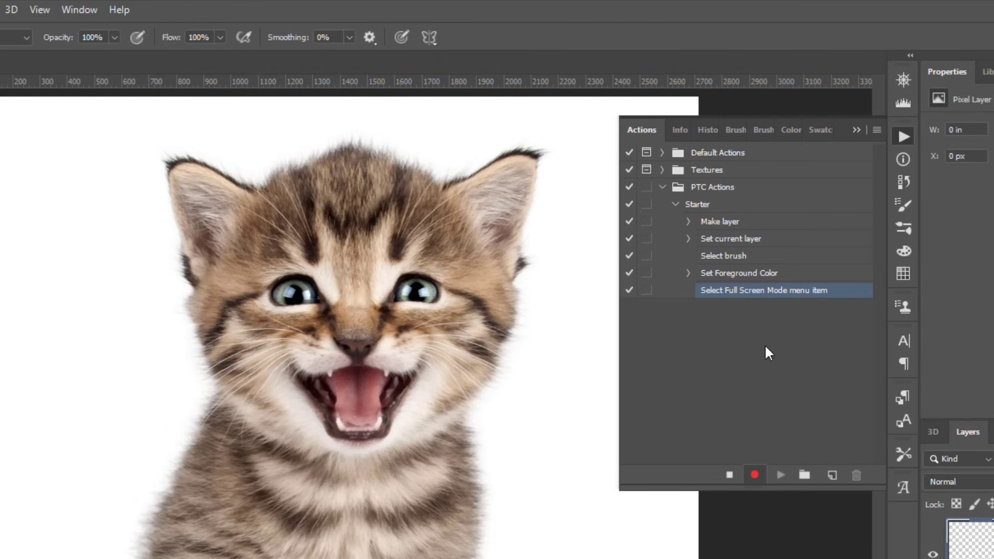
pyautogui.click(730, 474)
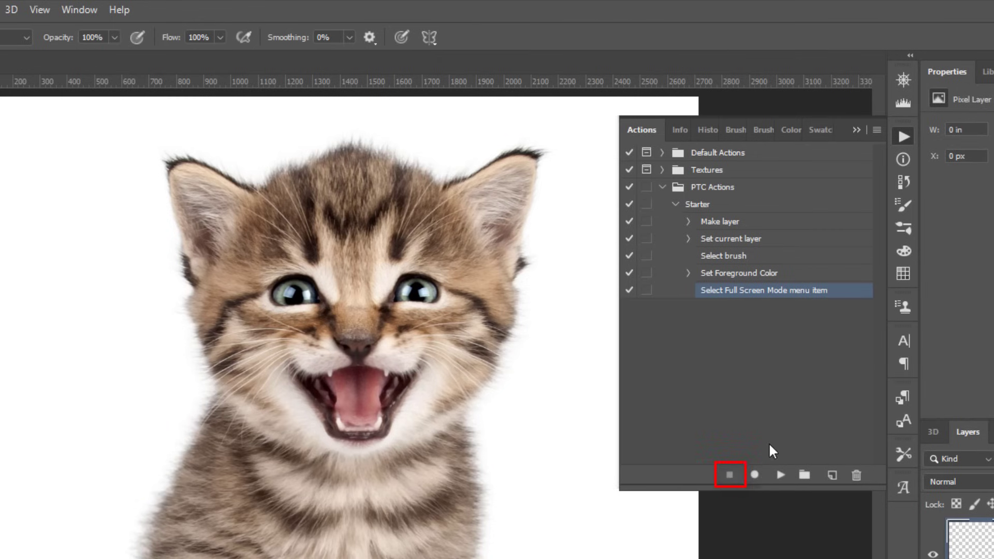
pyautogui.click(674, 204)
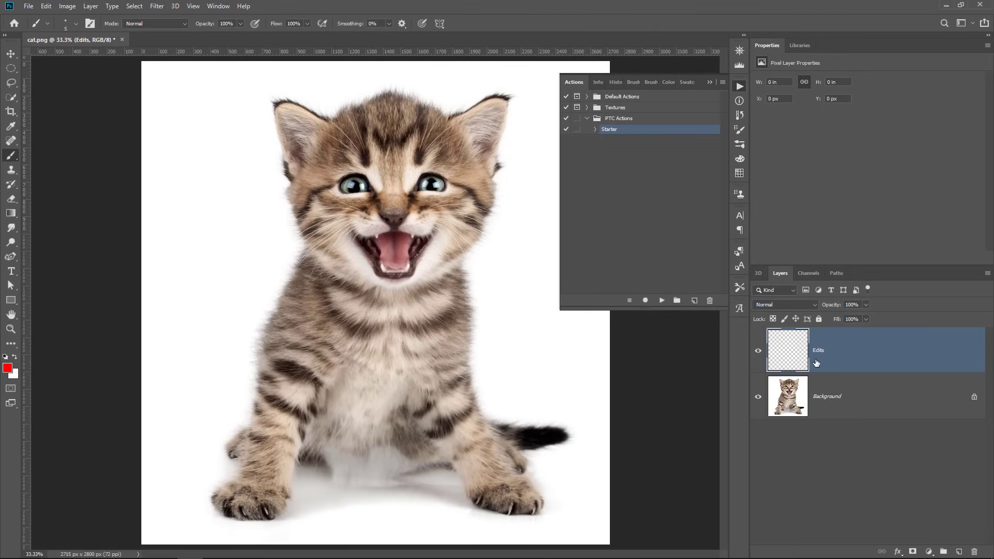
pyautogui.press('Delete')
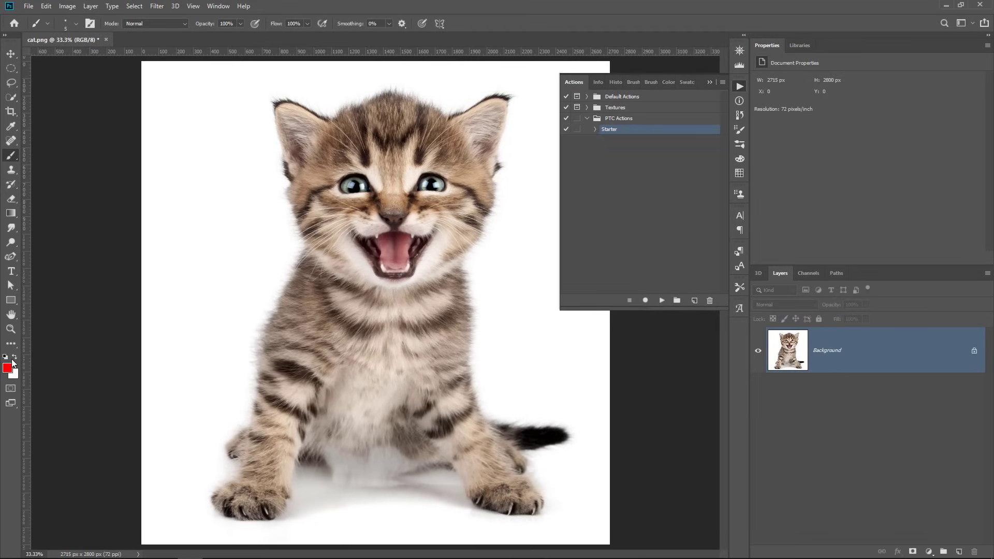
pyautogui.click(6, 357)
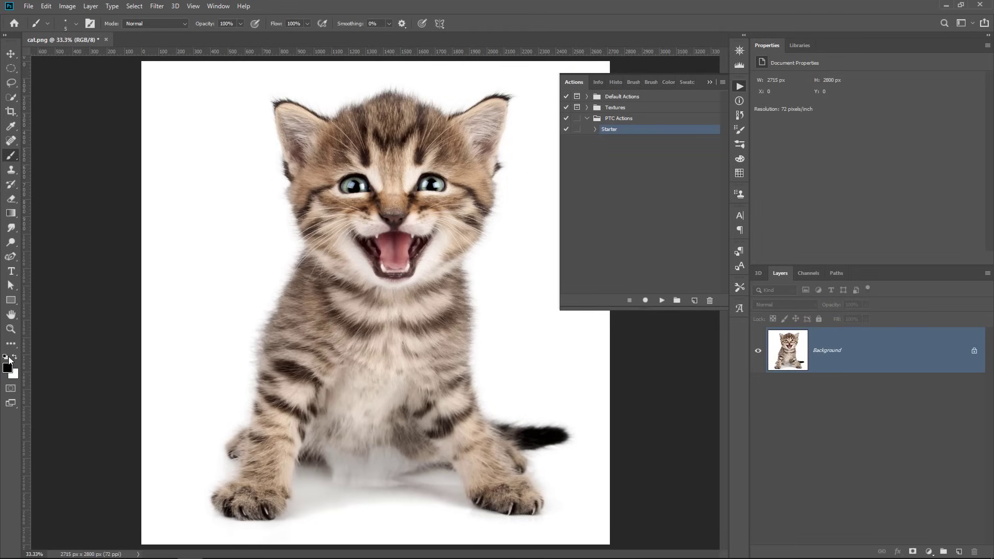
pyautogui.click(11, 54)
pyautogui.click(673, 238)
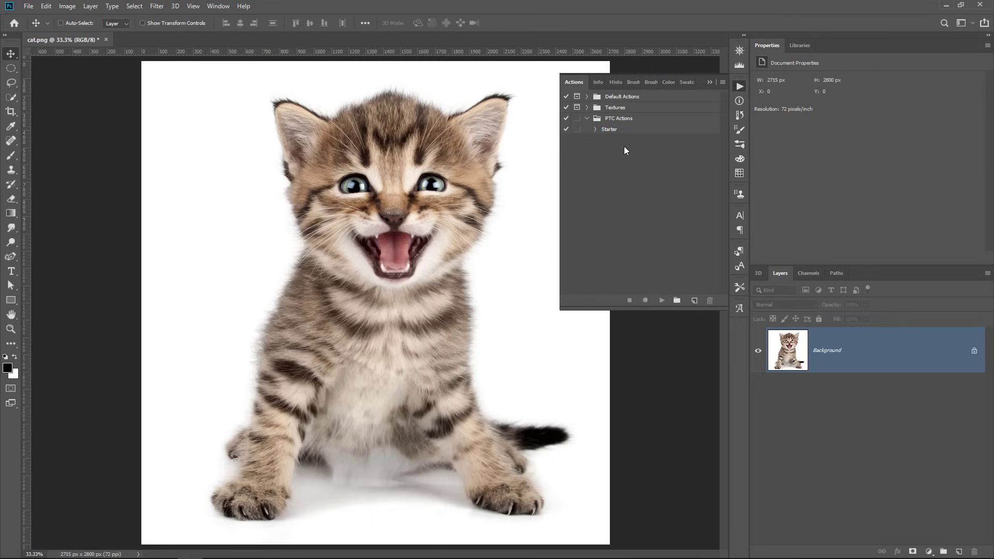
pyautogui.click(613, 131)
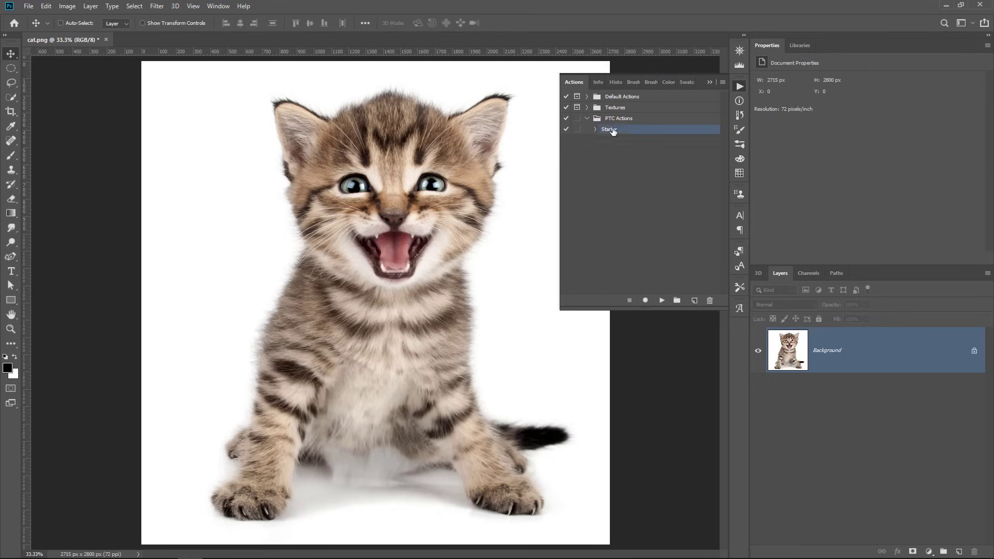
pyautogui.click(661, 301)
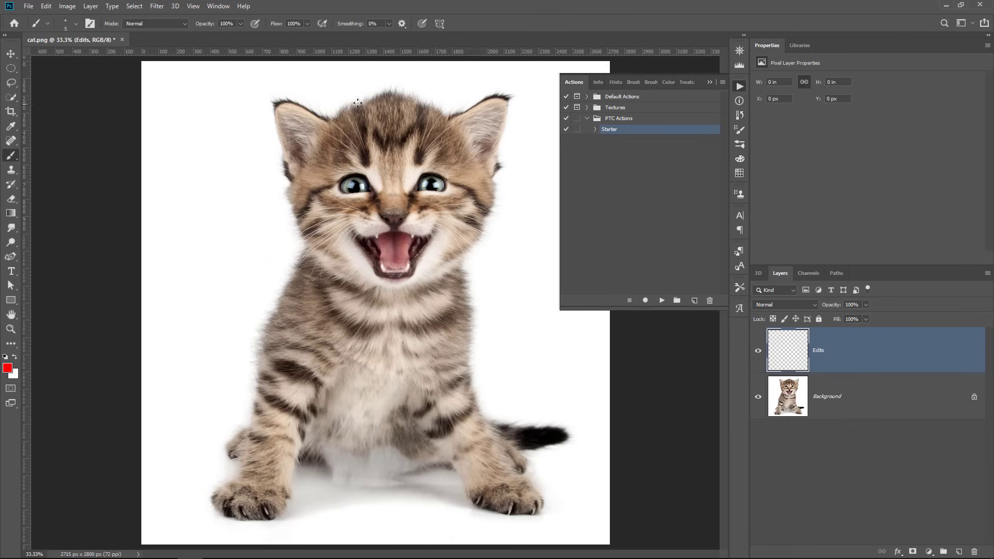
# - In Script Events Manager, enable events and set Photoshop Event to Open Document, keeping Clean Listener
pyautogui.click(28, 6)
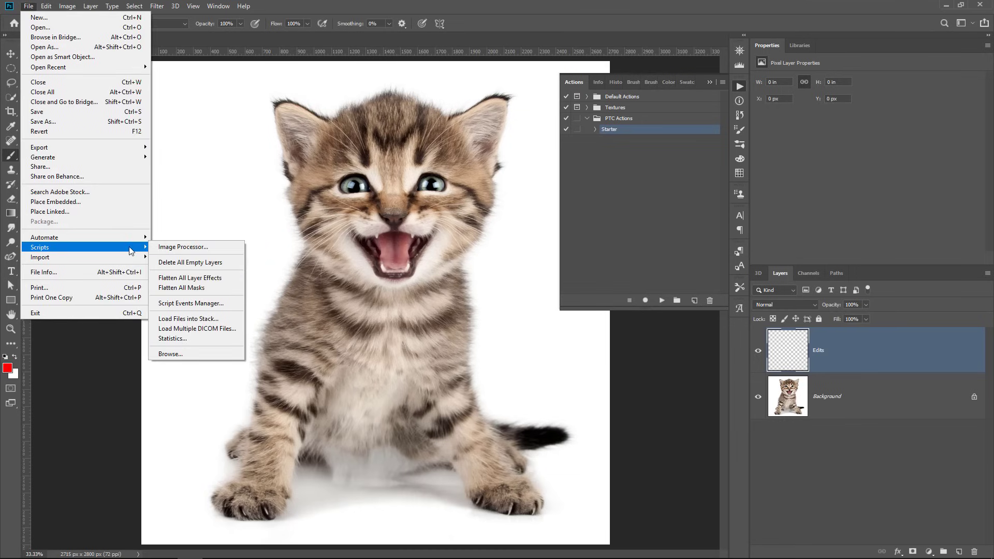
pyautogui.moveTo(40, 247)
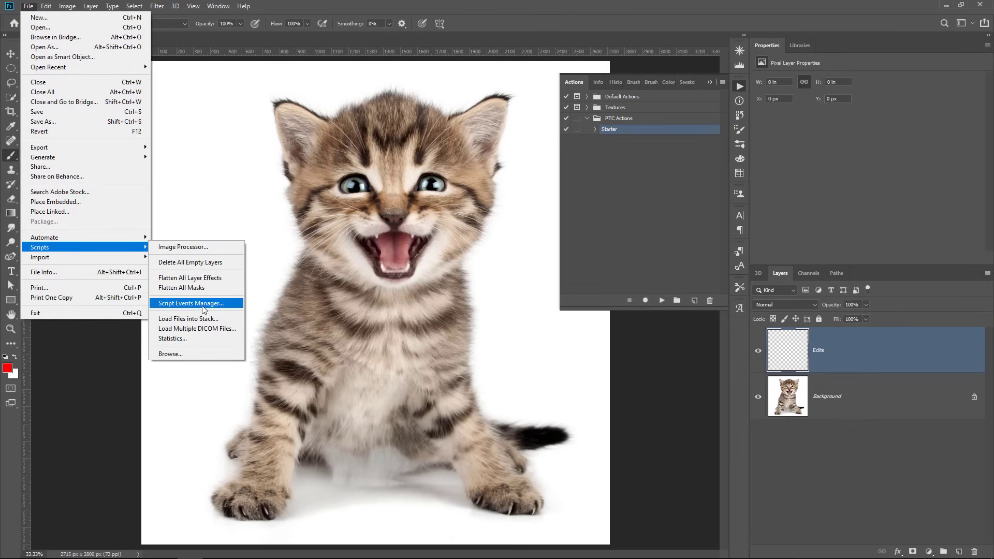
pyautogui.click(202, 304)
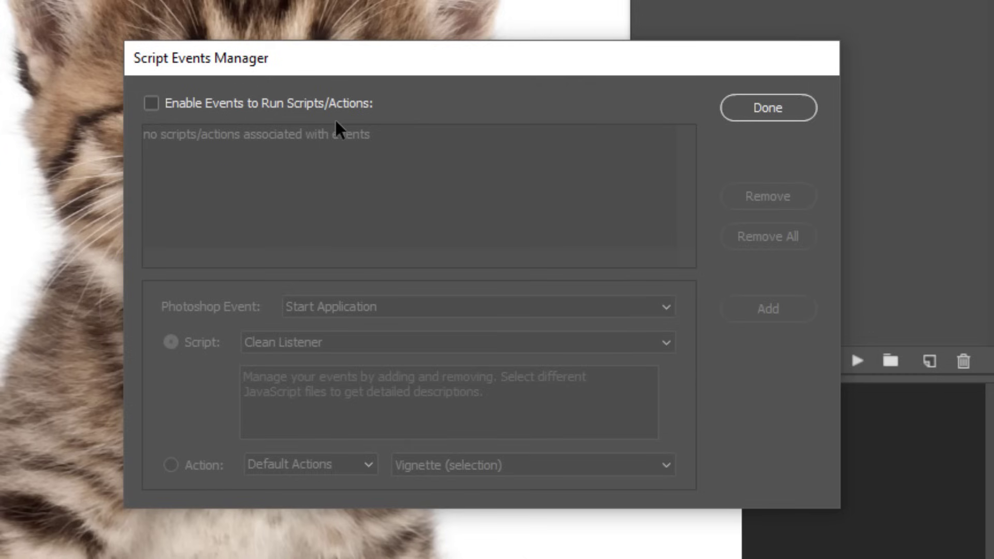
pyautogui.click(151, 103)
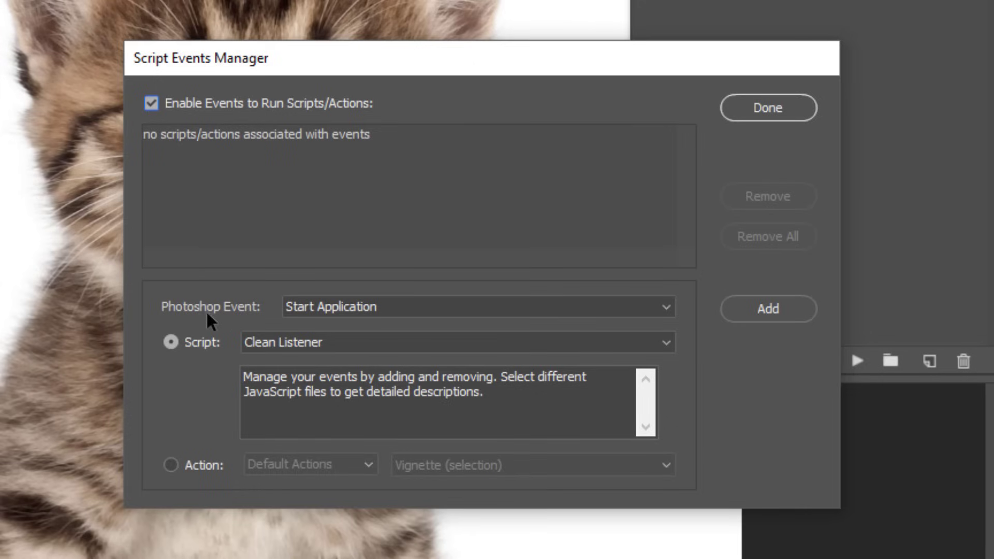
pyautogui.click(368, 306)
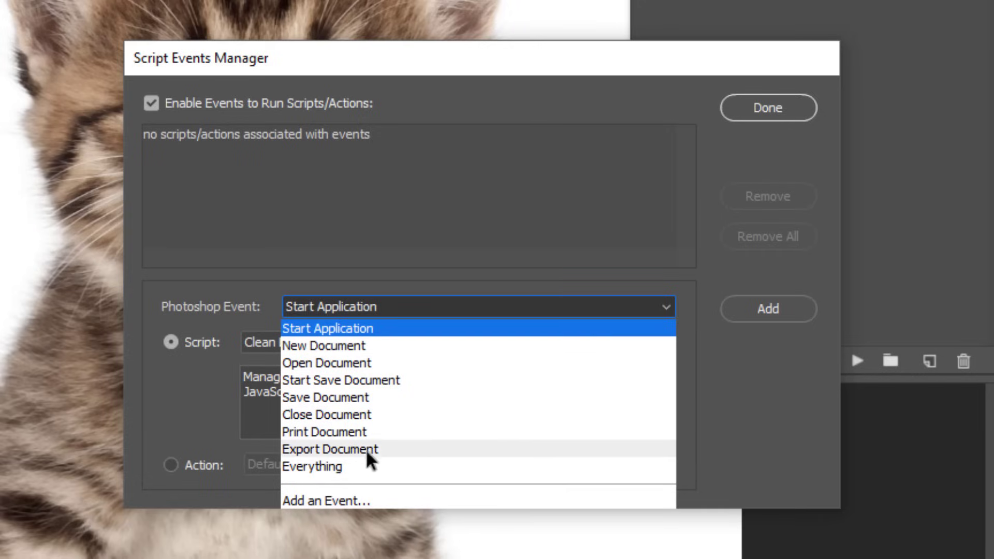
pyautogui.click(354, 361)
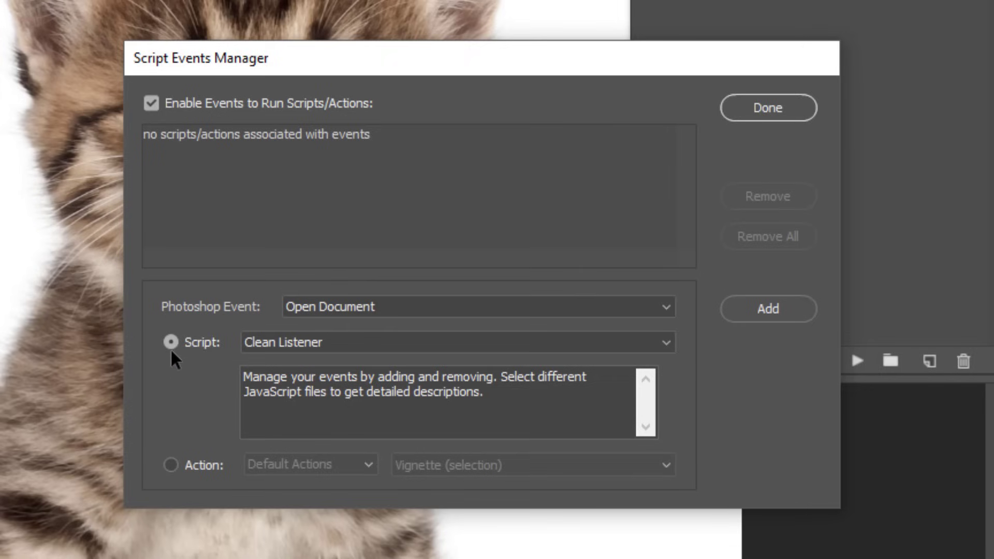
pyautogui.click(326, 342)
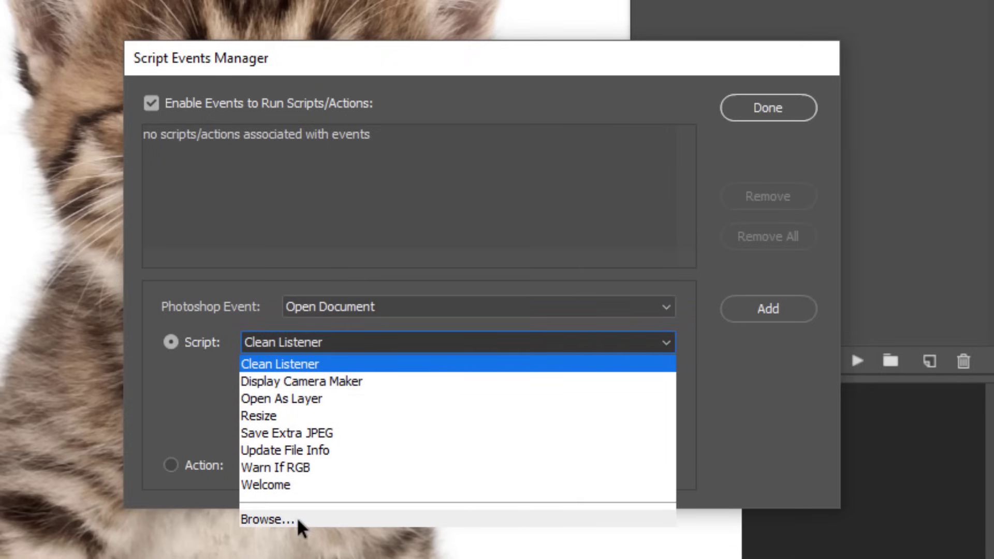
pyautogui.click(195, 379)
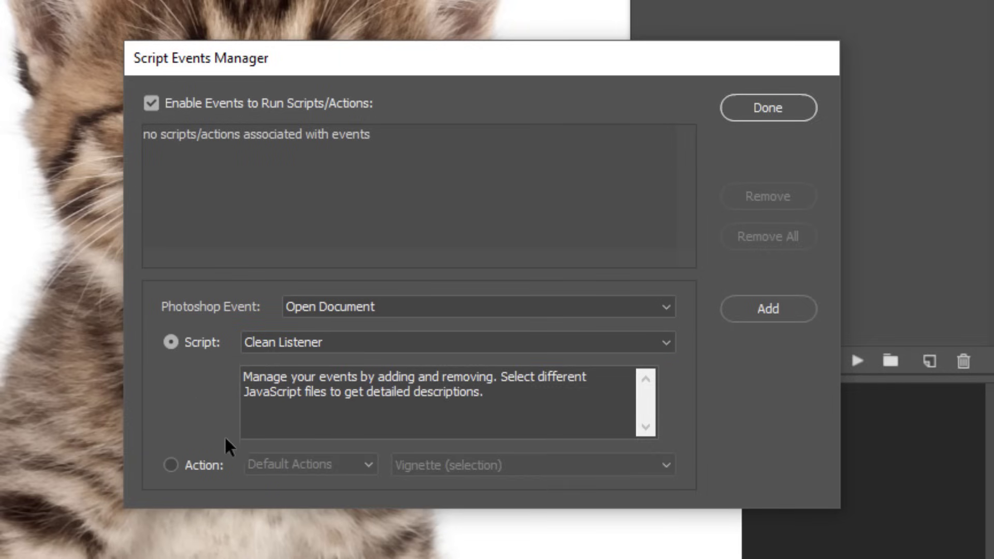
# - Add an Open Document event running the PTC Actions > Starter action, then click Done
pyautogui.click(170, 465)
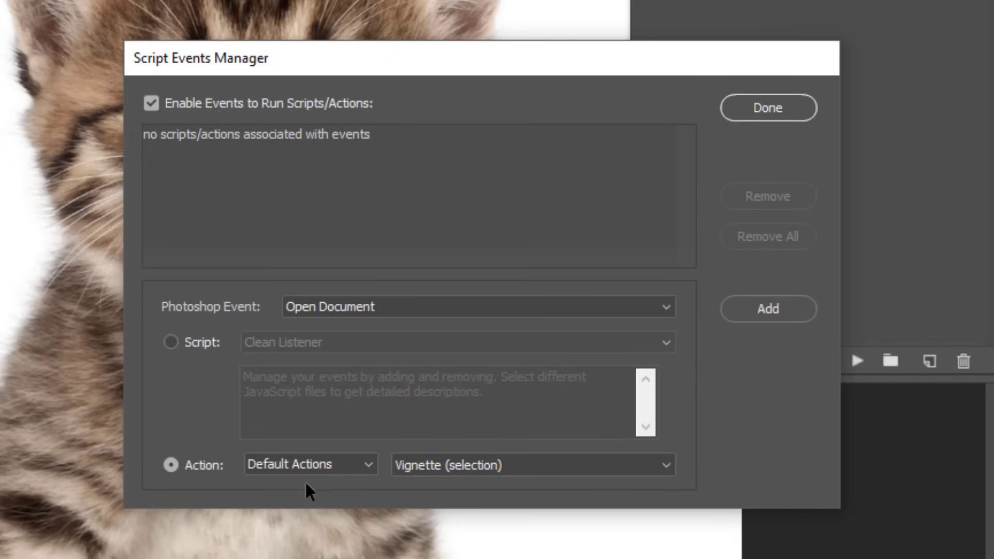
pyautogui.click(325, 464)
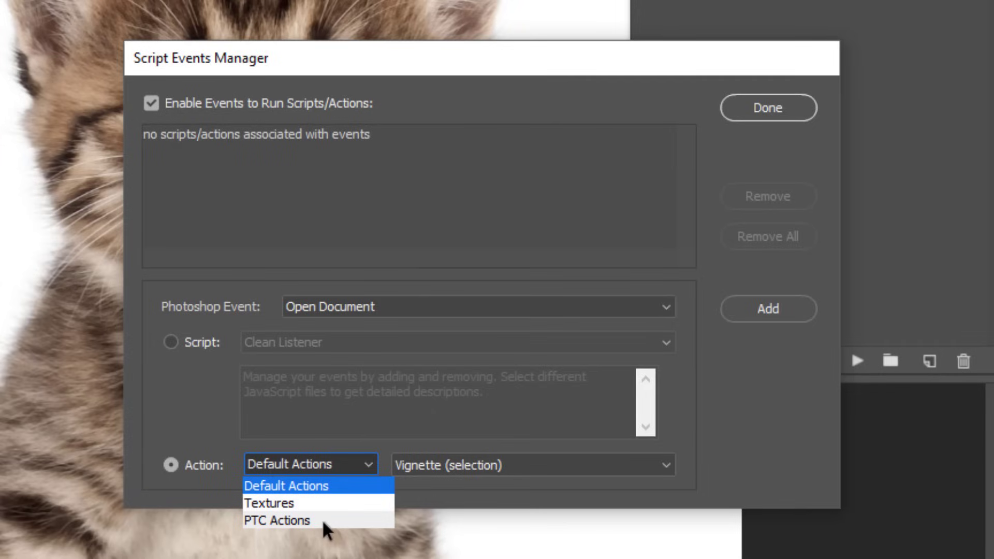
pyautogui.click(321, 517)
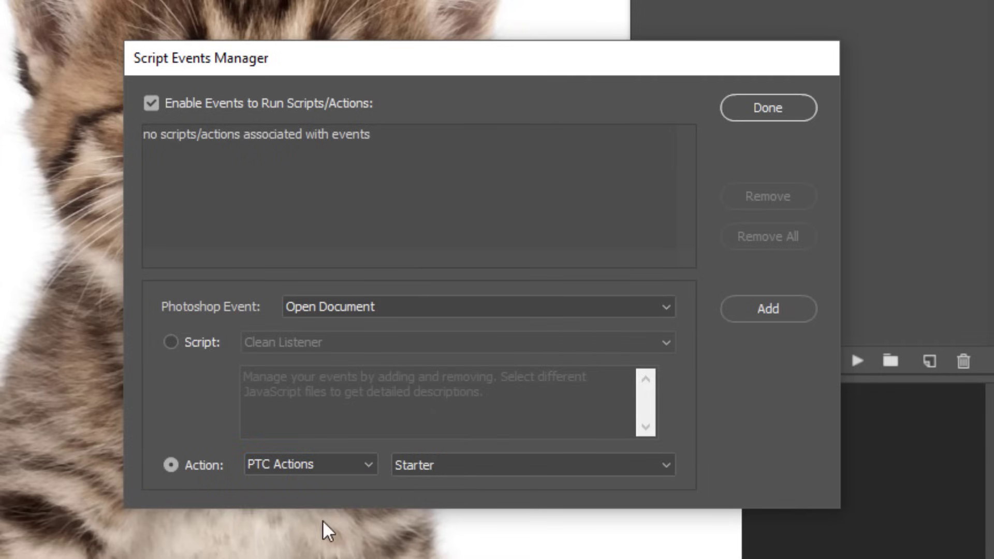
pyautogui.click(441, 464)
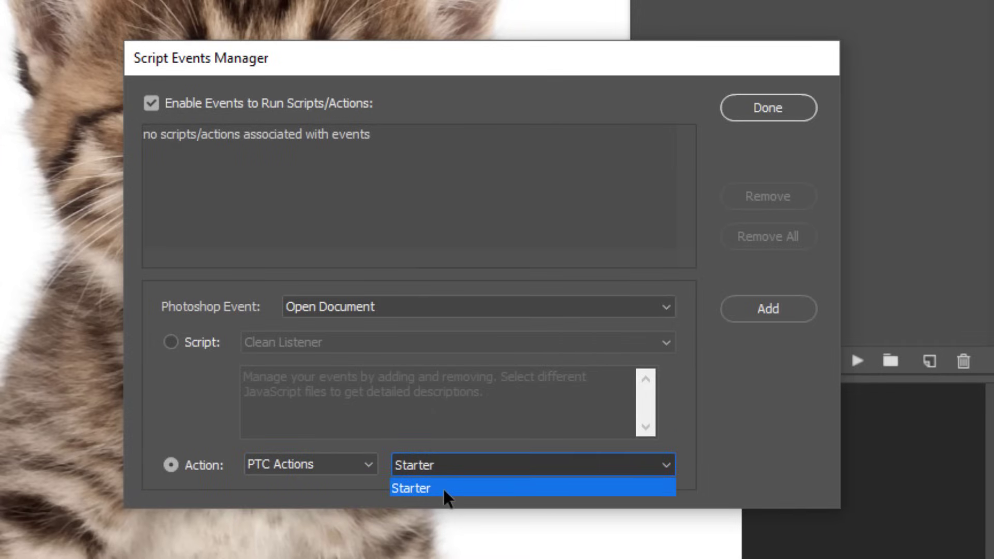
pyautogui.click(444, 488)
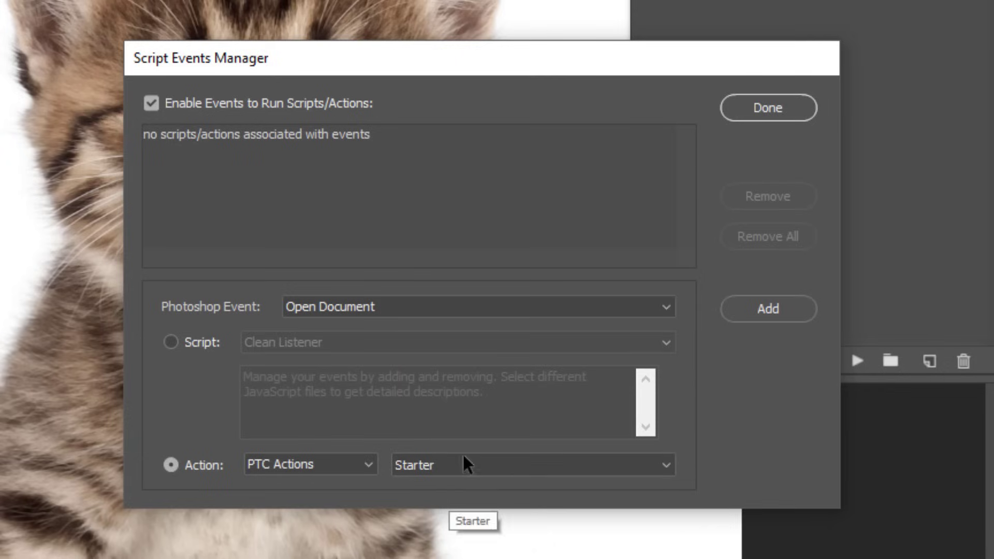
pyautogui.click(741, 313)
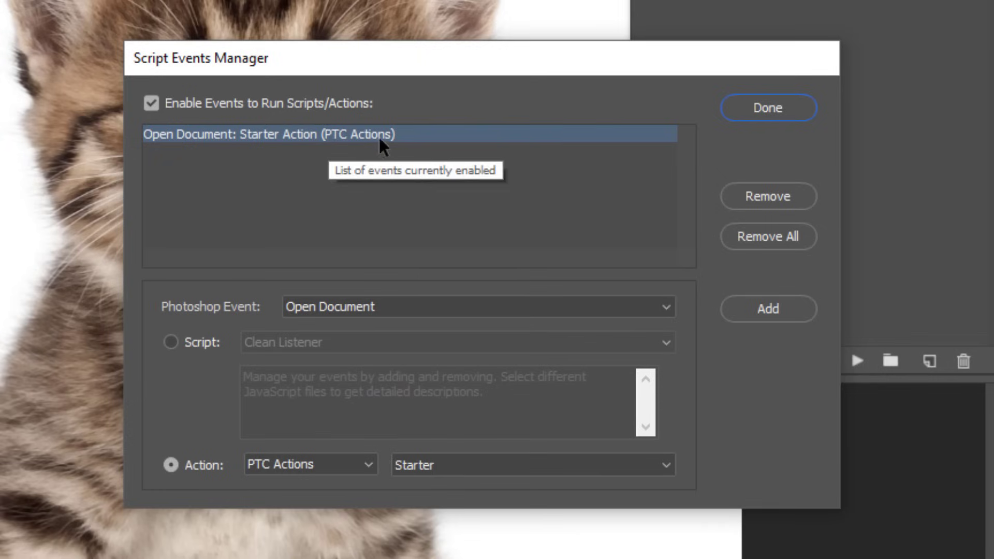
pyautogui.click(769, 106)
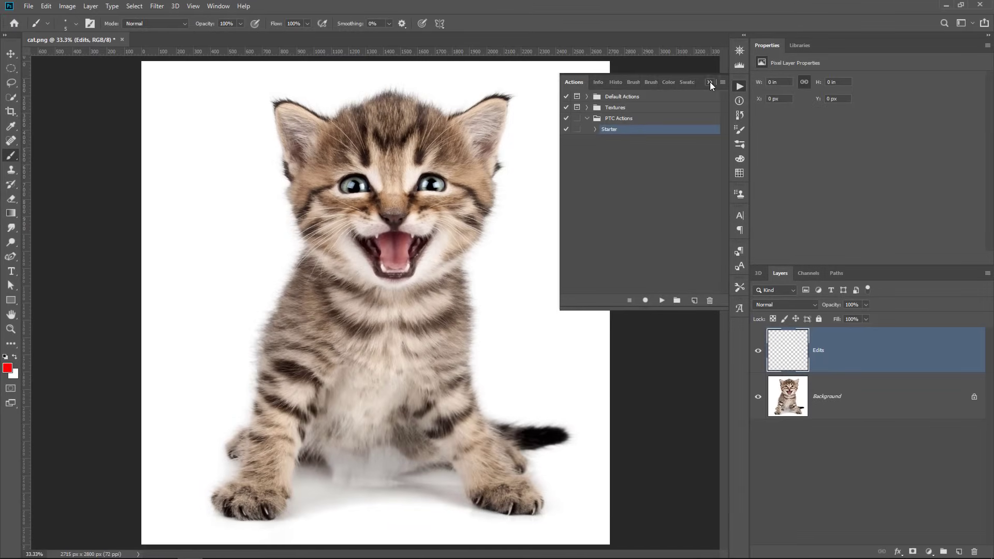
# - Close the Actions panel, choose the Move tool, reset colours to black/white, and close cat.png
pyautogui.click(710, 82)
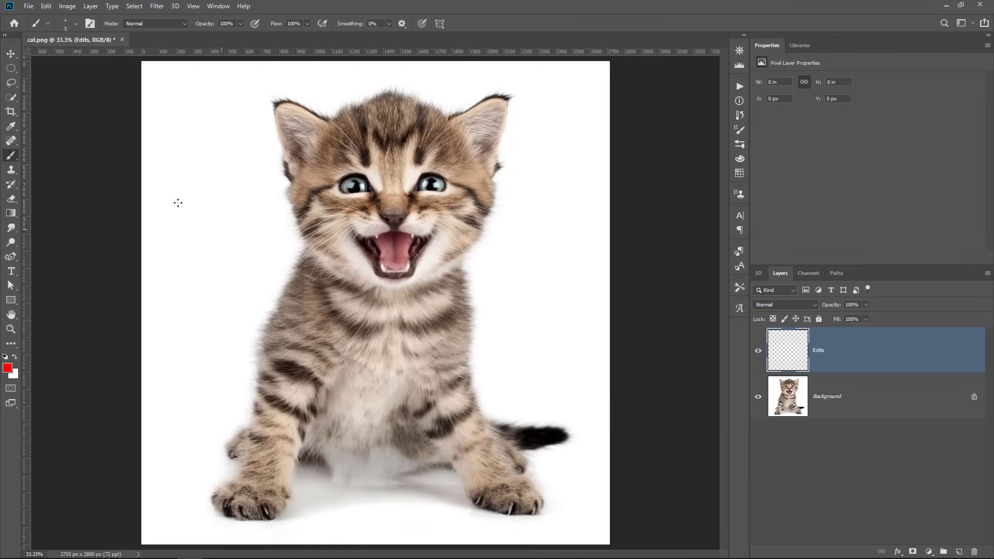
pyautogui.click(11, 55)
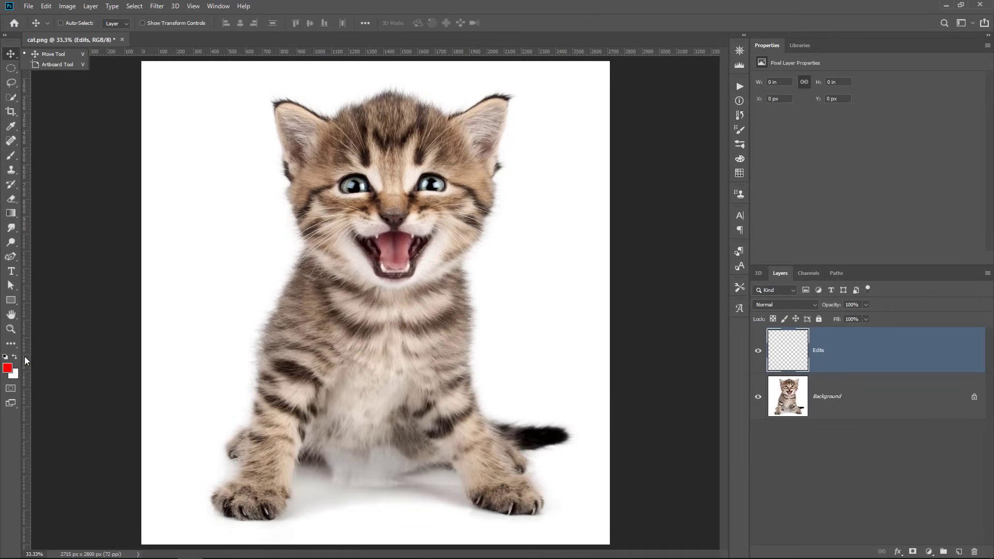
pyautogui.click(5, 359)
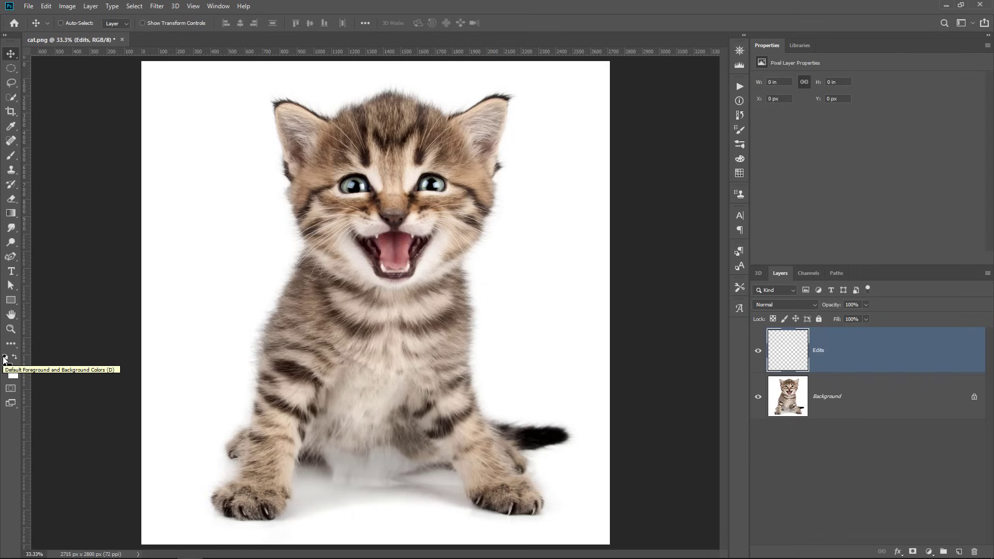
pyautogui.click(122, 40)
pyautogui.click(489, 213)
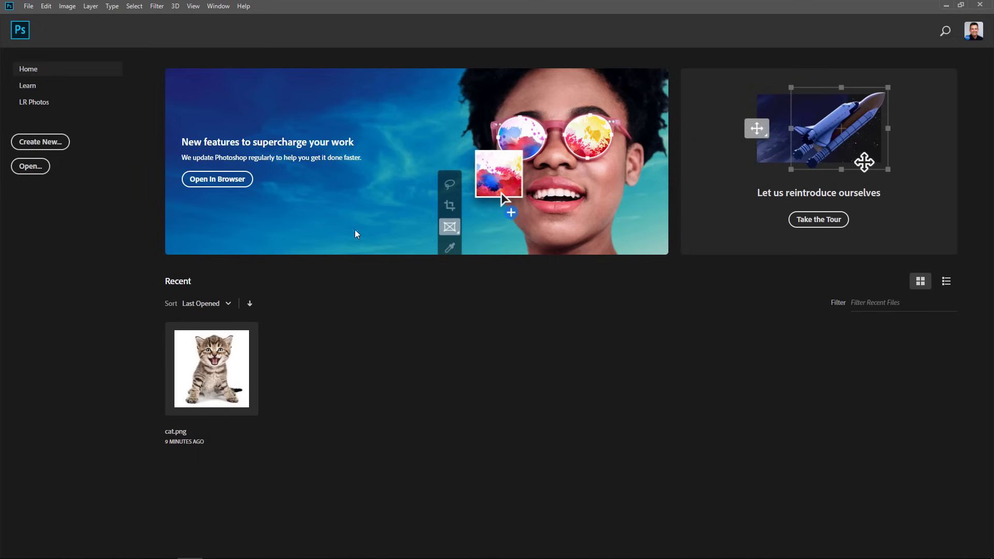
# - Open city.png through the Home screen's Open dialog
pyautogui.click(32, 166)
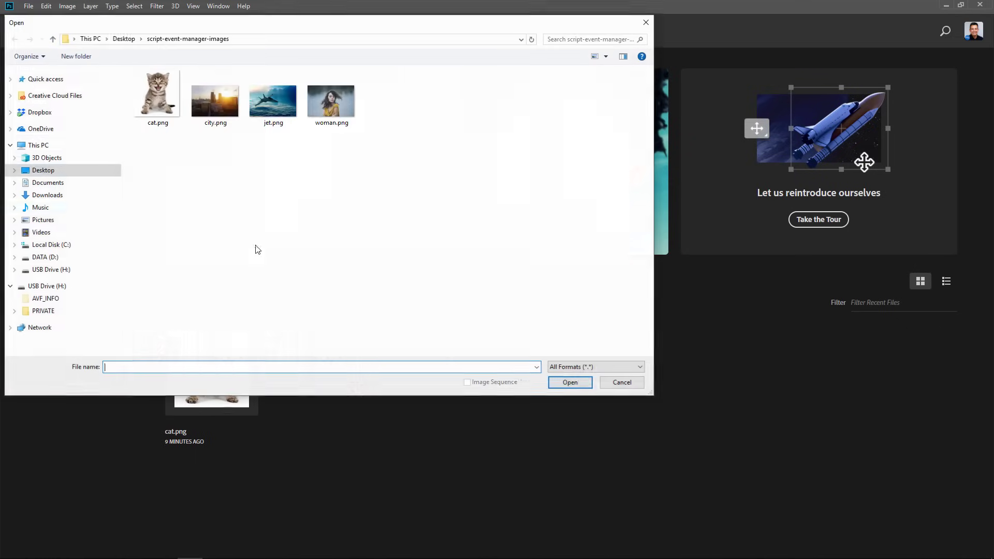
pyautogui.click(219, 116)
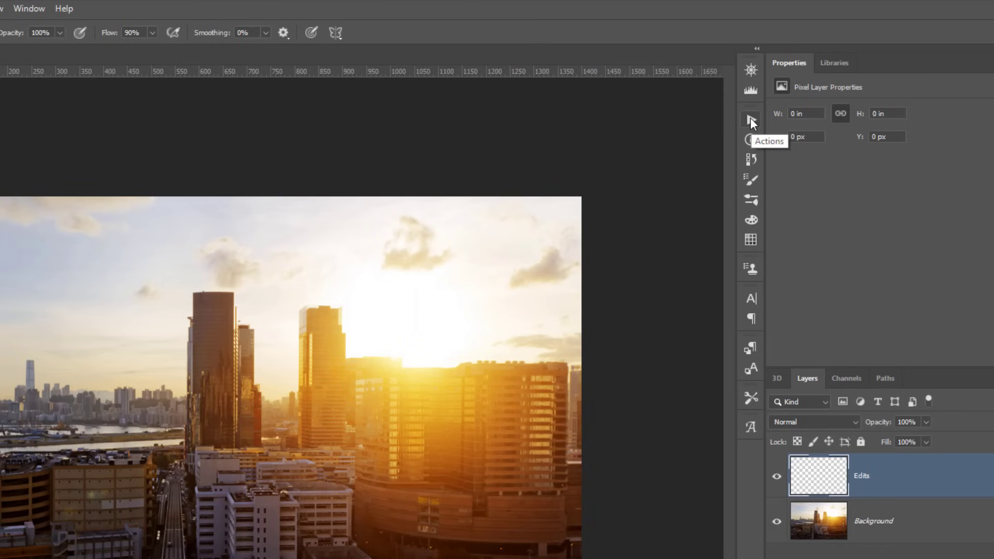
# - Show the Actions panel, expand the Starter action, and select its Select brush step
pyautogui.click(750, 119)
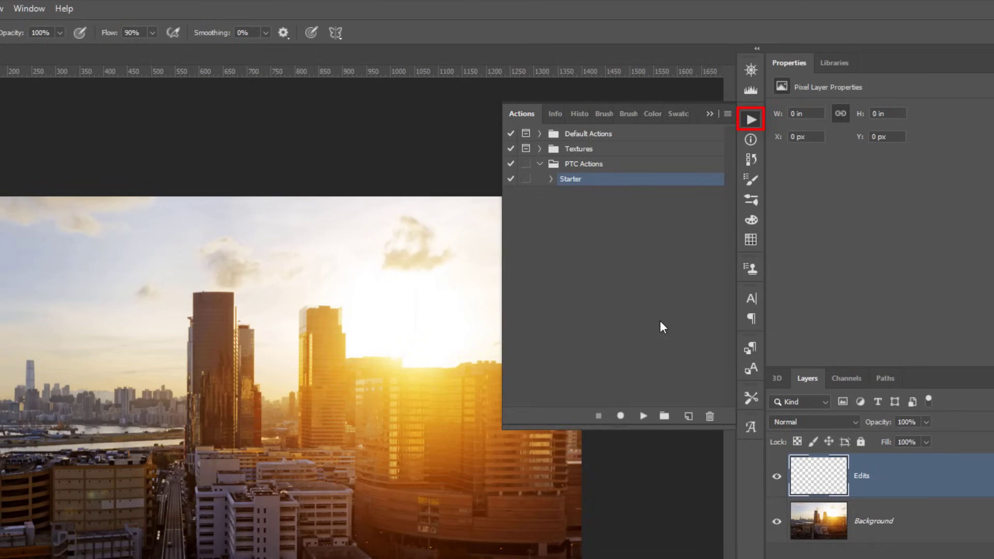
pyautogui.click(30, 8)
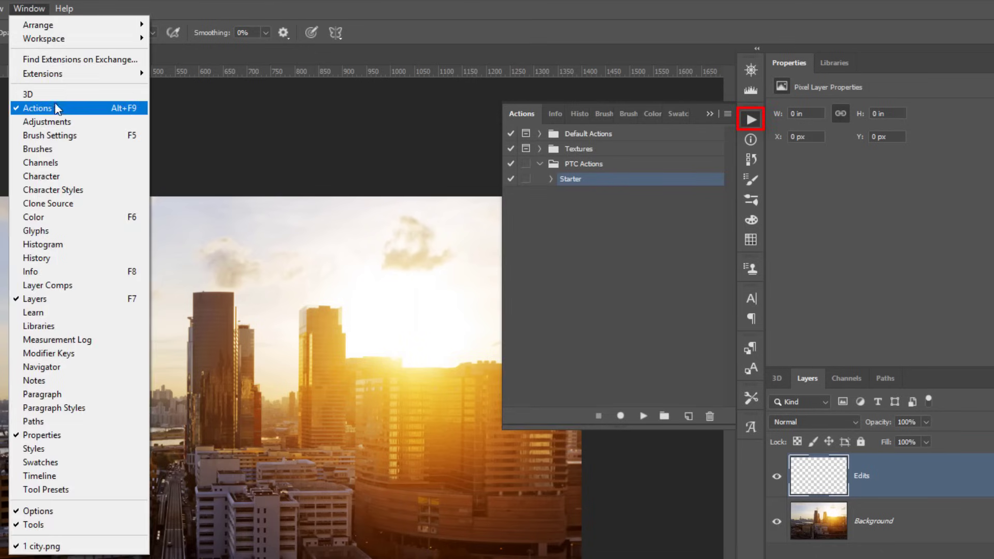
pyautogui.click(550, 180)
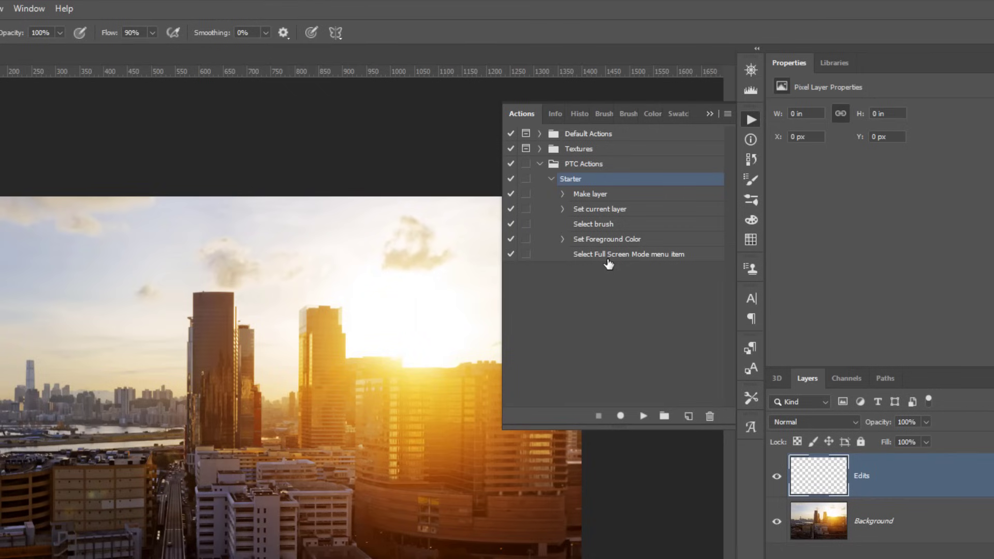
pyautogui.click(595, 225)
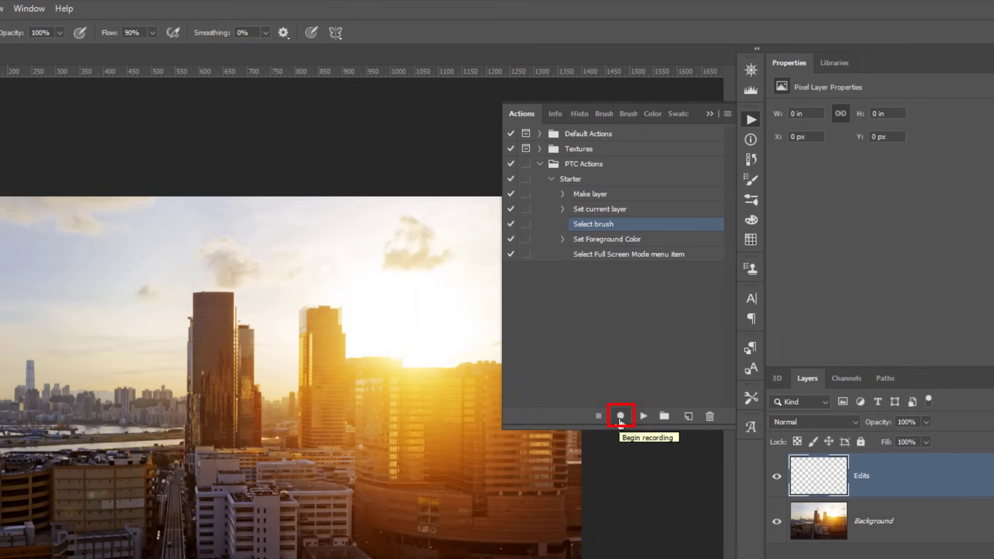
# - Record a new Starter step choosing the Kyle's Ultimate Pastel Palooza brush preset
pyautogui.click(621, 417)
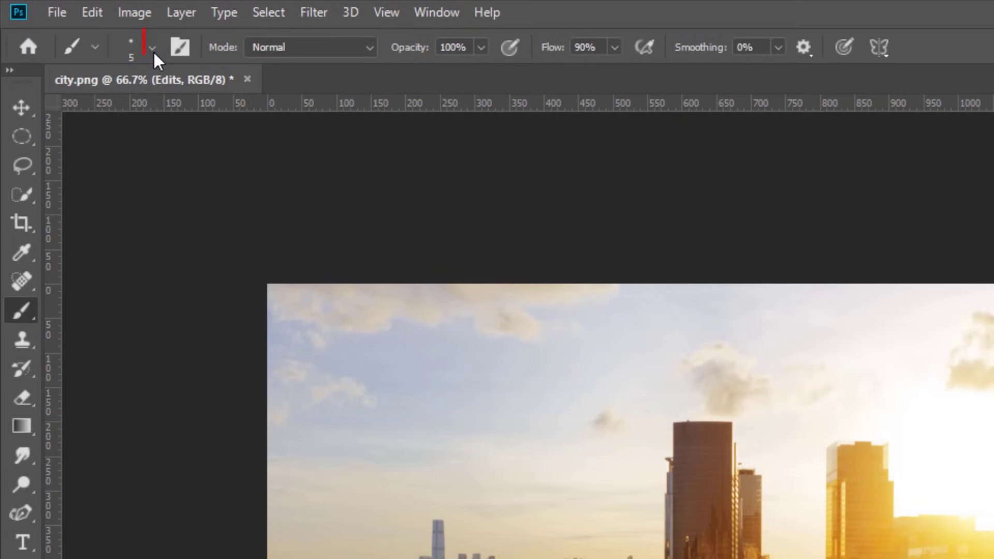
pyautogui.click(154, 50)
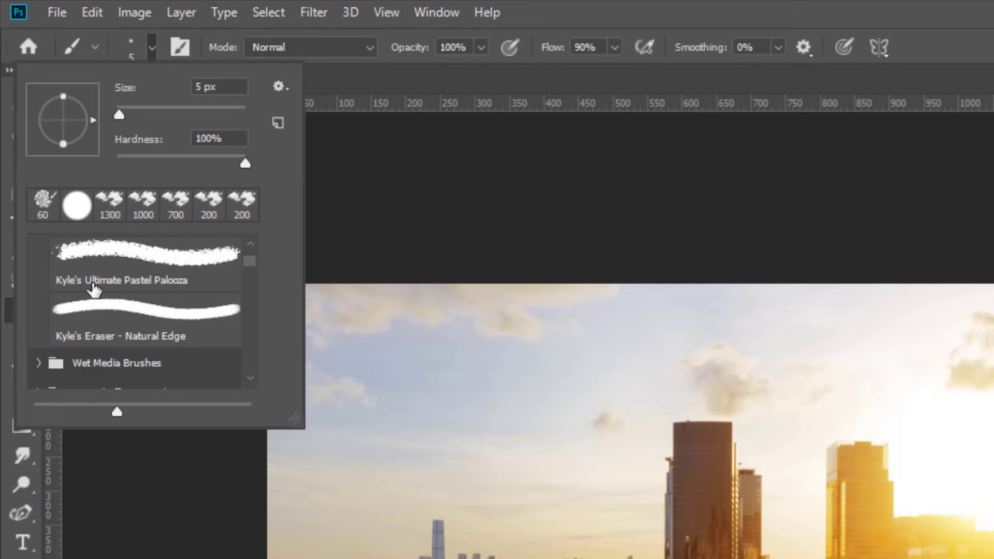
pyautogui.click(177, 281)
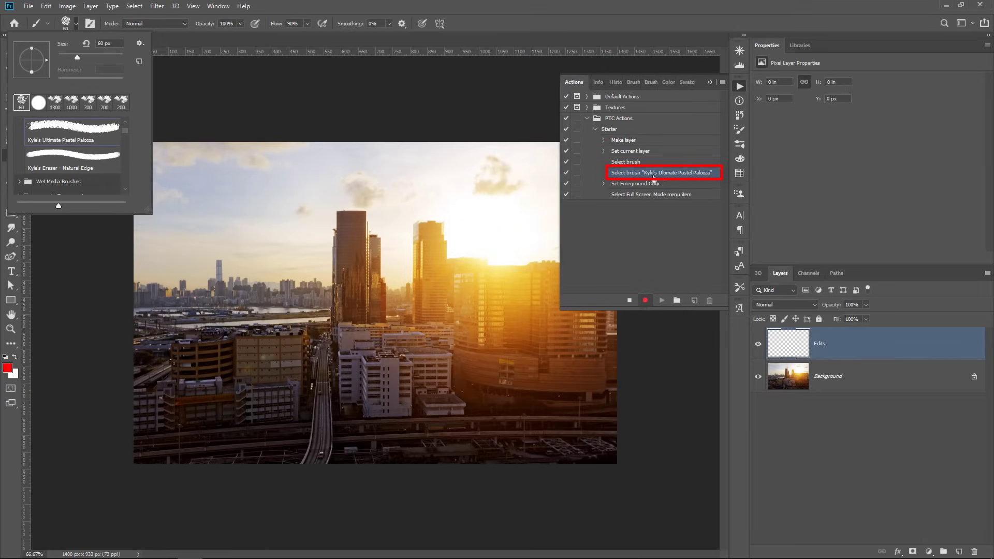
pyautogui.click(631, 301)
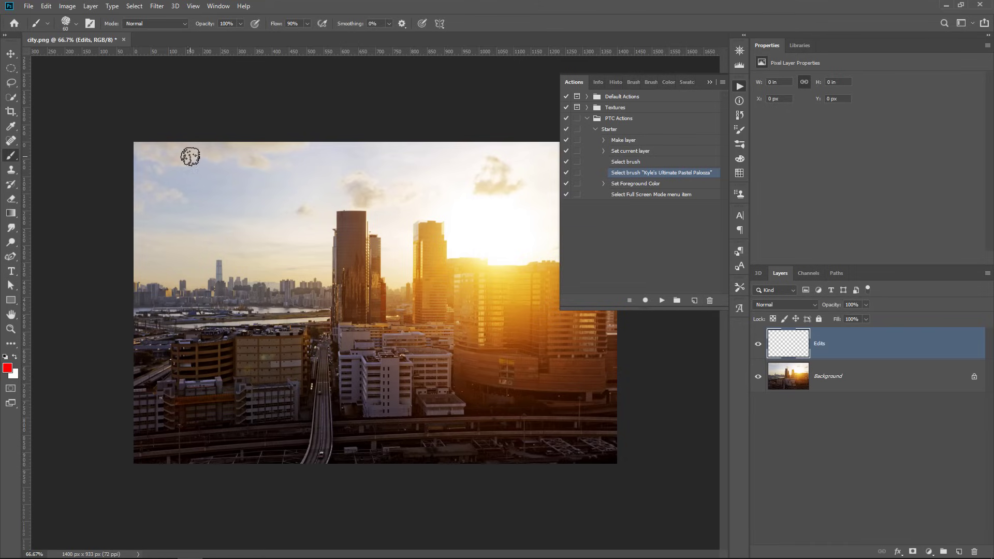
# - Set a 1 px round hard brush, reset colours to black/white, and close city.png unsaved
pyautogui.click(77, 24)
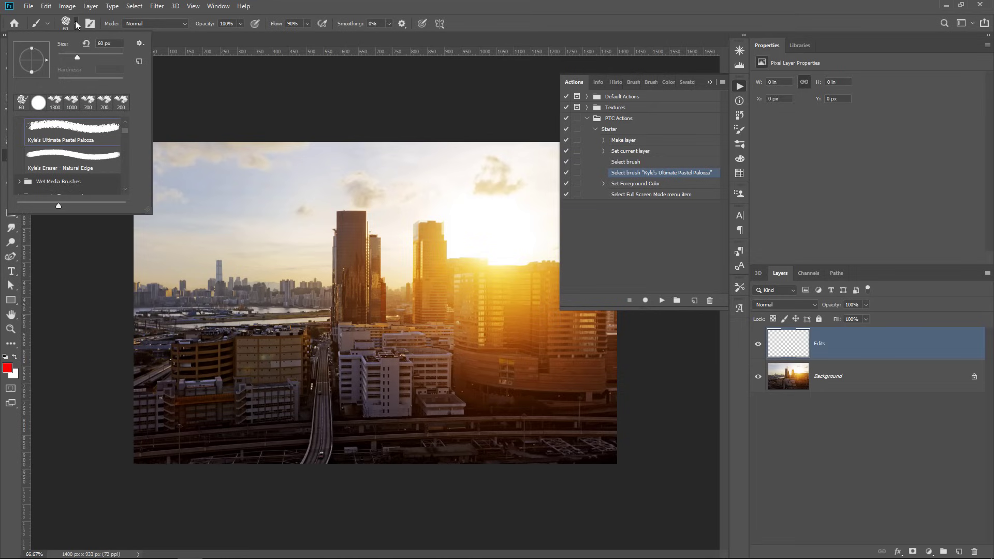
pyautogui.click(37, 101)
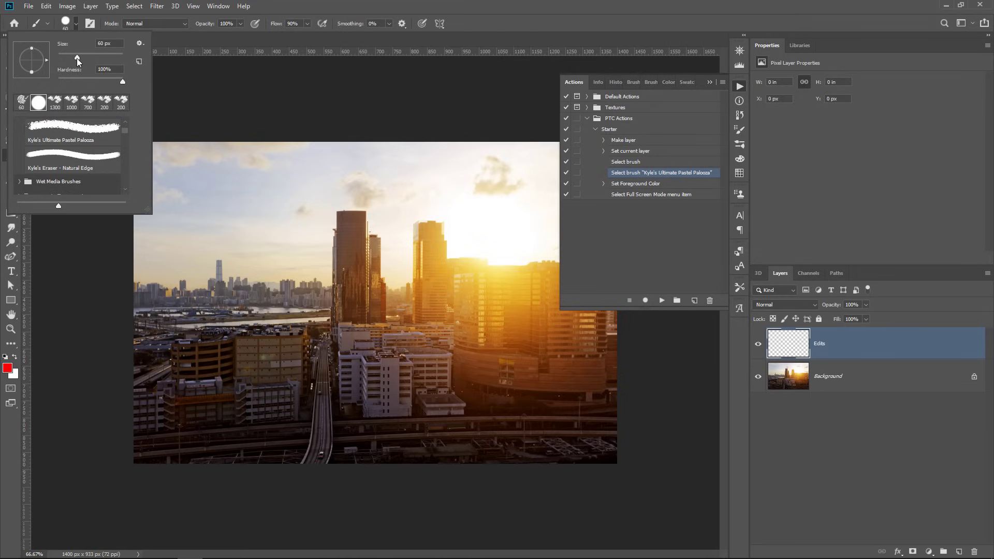
pyautogui.moveTo(76, 60); pyautogui.dragTo(58, 61)
pyautogui.click(93, 15)
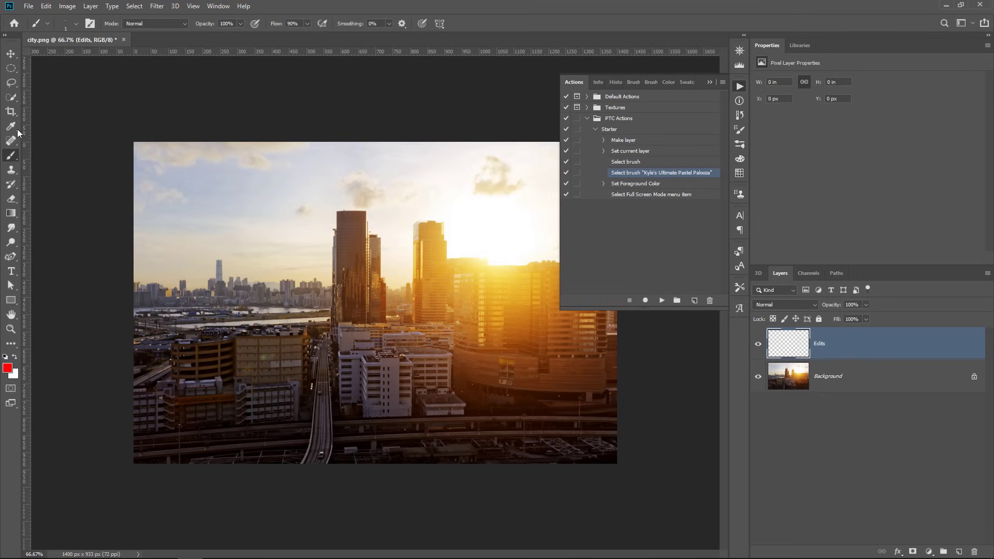
pyautogui.click(7, 357)
pyautogui.click(123, 41)
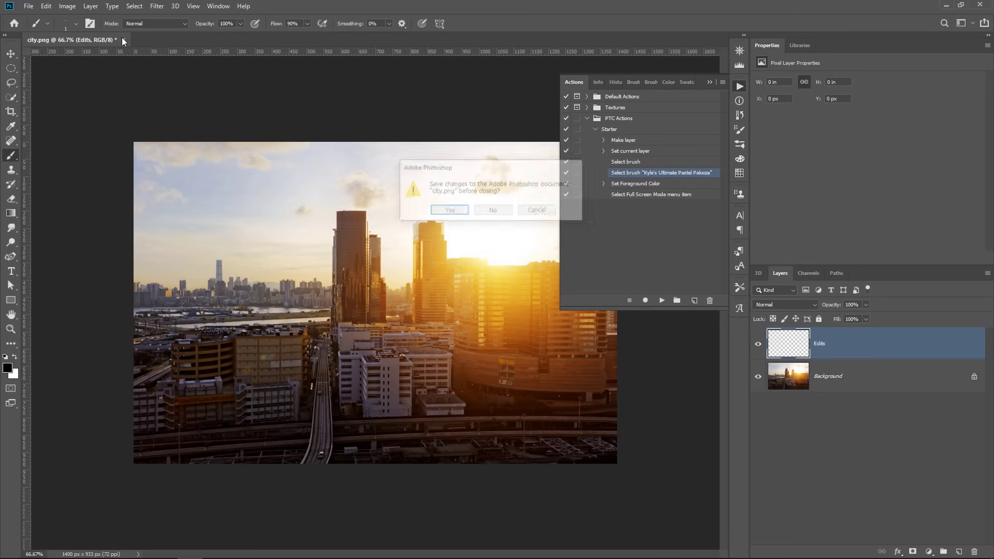
pyautogui.click(494, 211)
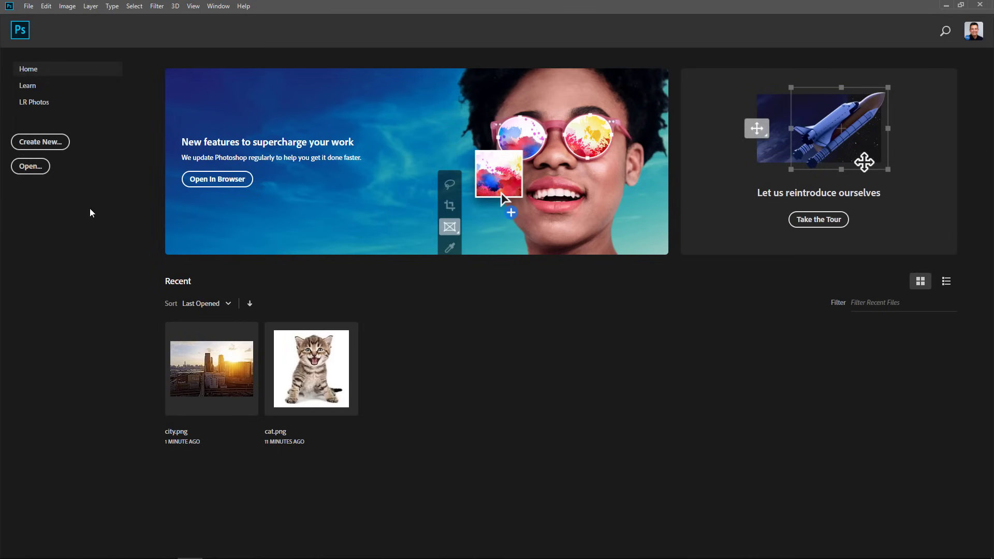
# - Open jet.png, confirm the pastel brush preset, and paint a red zigzag across the sky
pyautogui.click(26, 7)
pyautogui.click(31, 23)
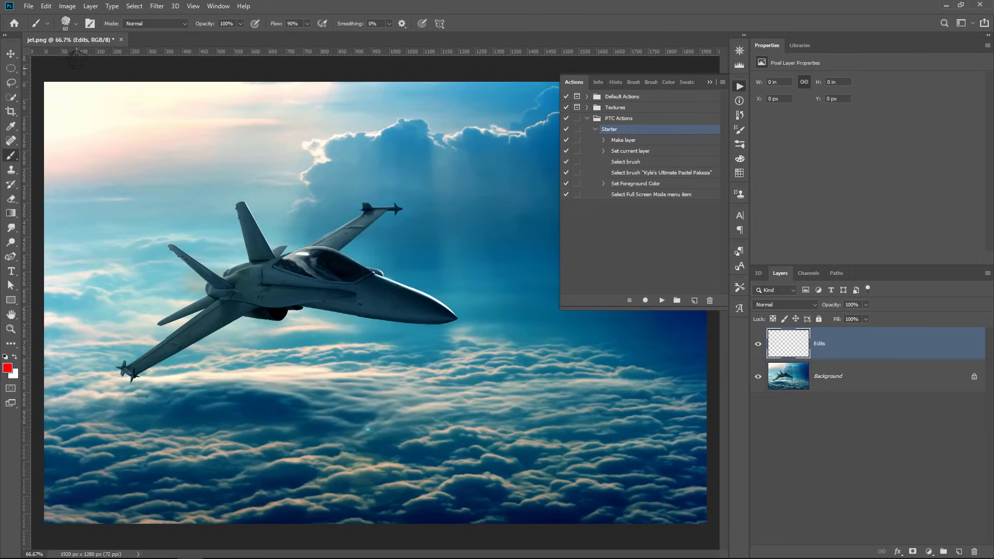
pyautogui.click(75, 30)
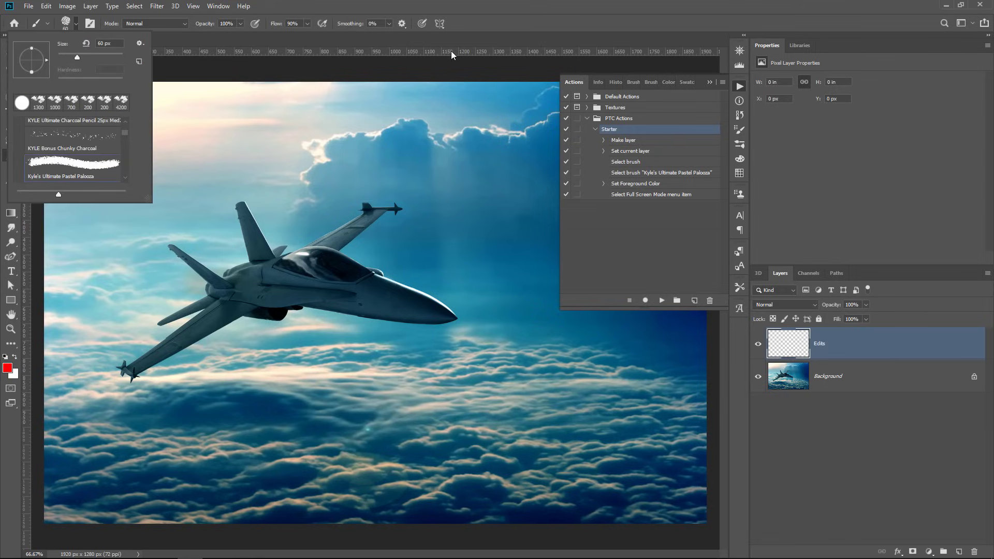
pyautogui.click(309, 134)
pyautogui.moveTo(250, 172)
pyautogui.mouseDown()
pyautogui.moveTo(557, 349)
pyautogui.moveTo(453, 407)
pyautogui.mouseUp()
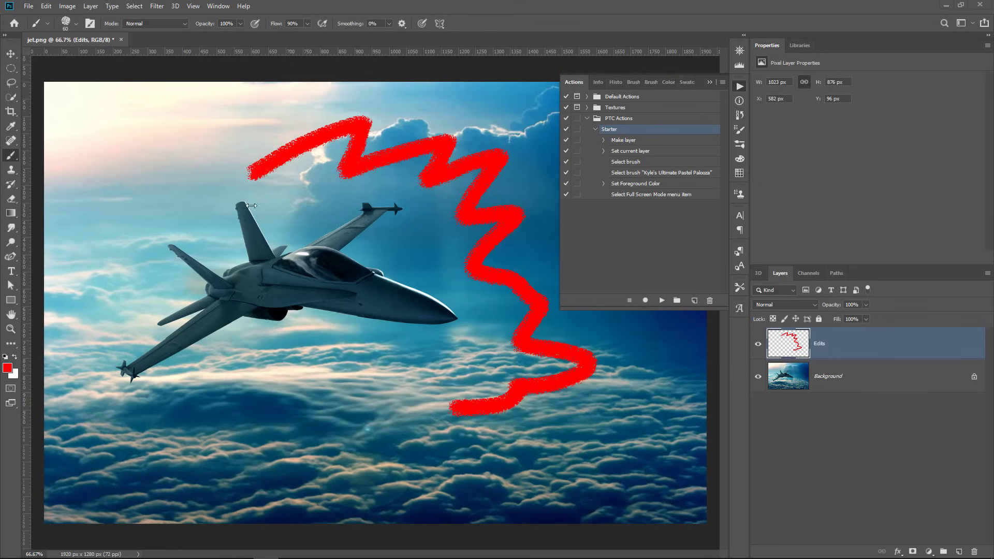
# - Uncheck Enable Events to Run Scripts/Actions in the Script Events Manager and confirm with Done
pyautogui.click(28, 7)
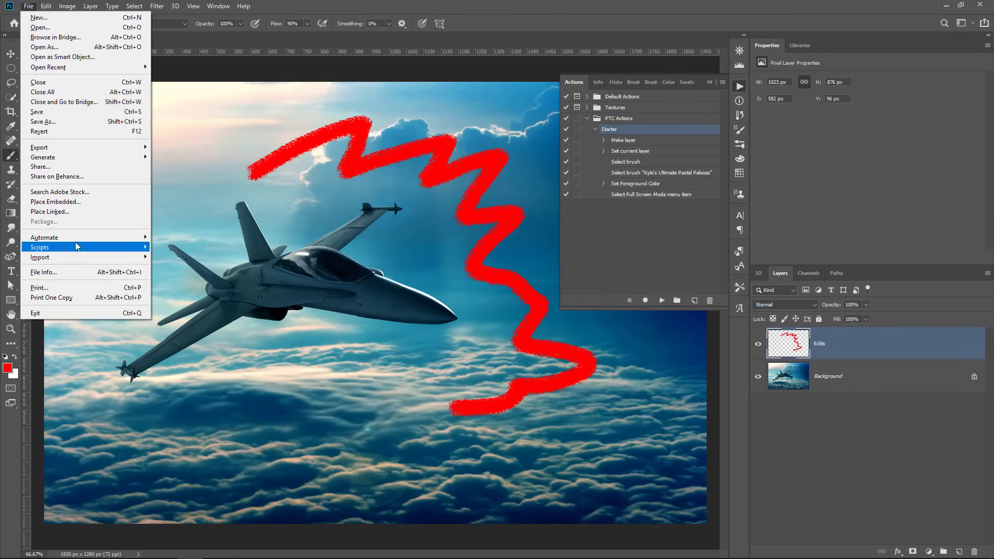
pyautogui.moveTo(39, 247)
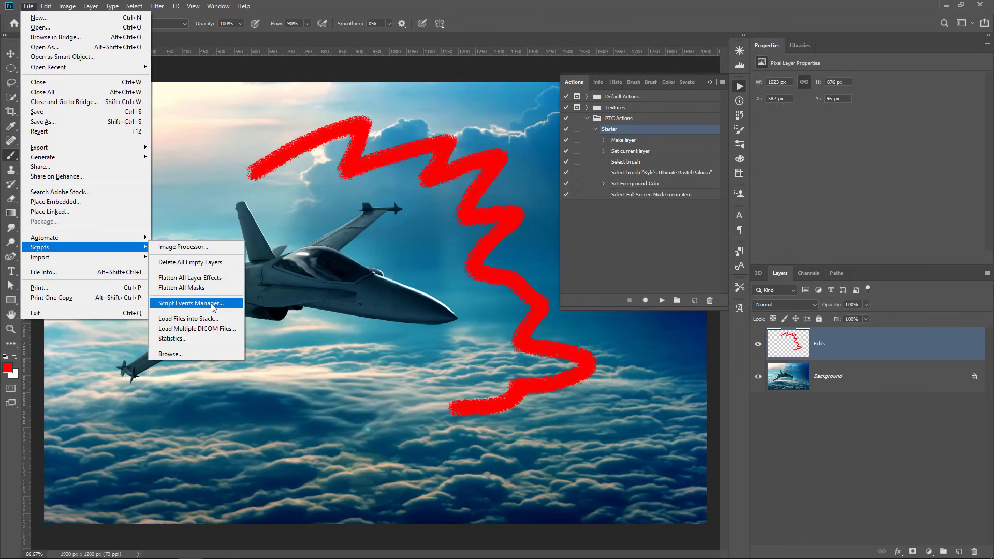
pyautogui.click(190, 303)
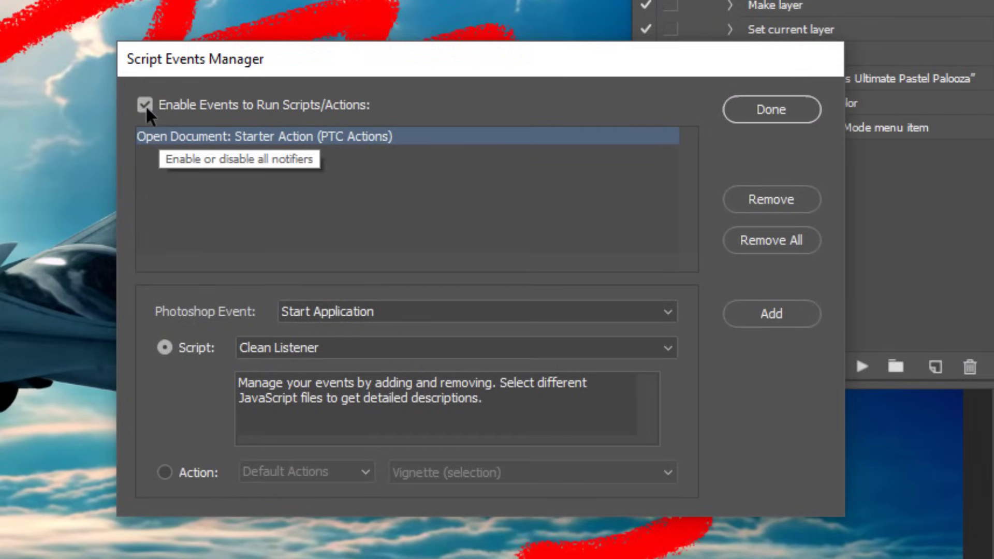
pyautogui.click(145, 107)
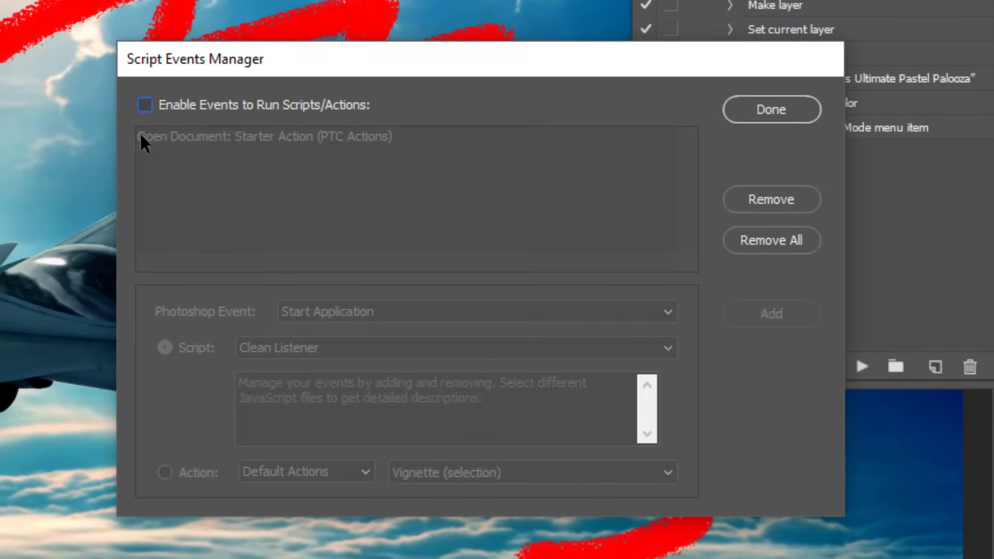
pyautogui.click(756, 111)
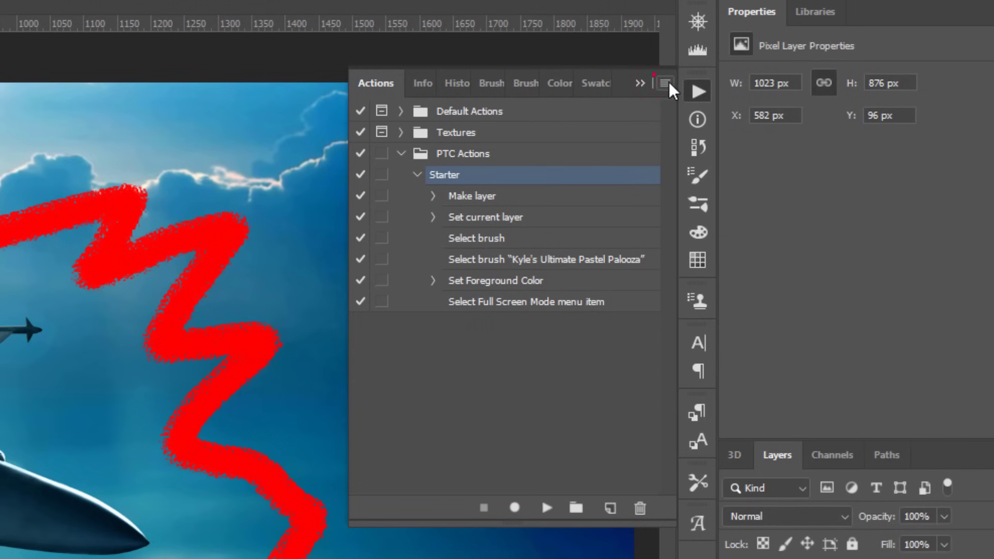
pyautogui.click(665, 83)
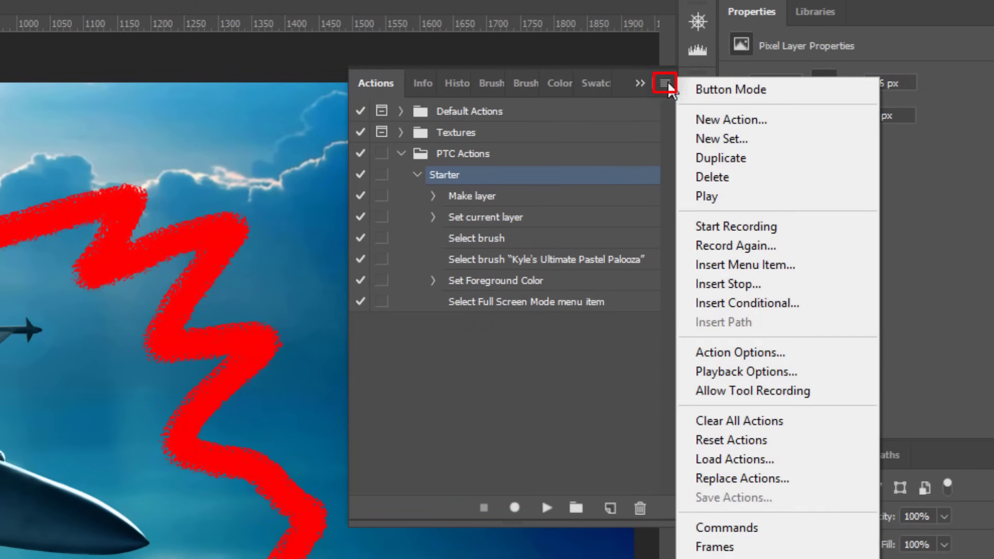
pyautogui.click(701, 90)
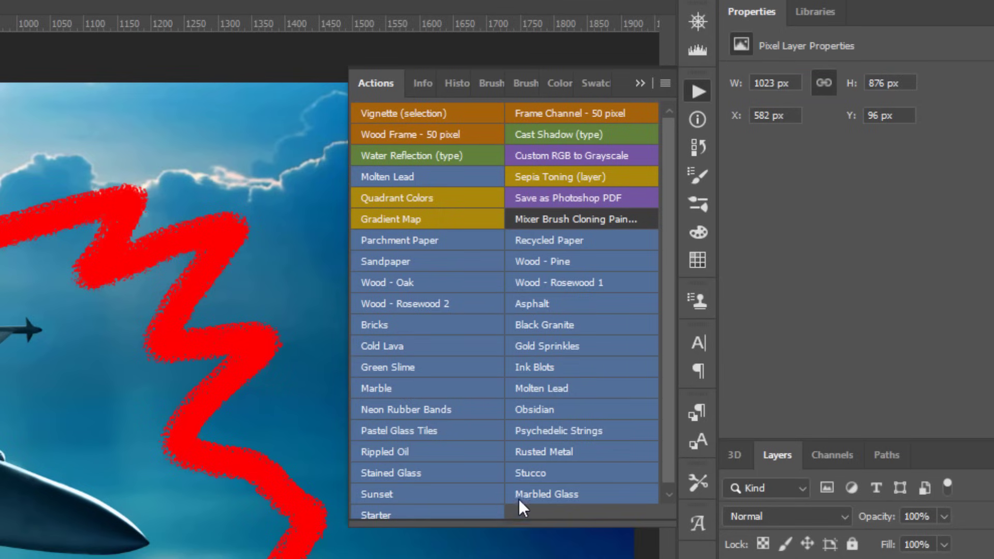
pyautogui.scroll(-1, 668, 460)
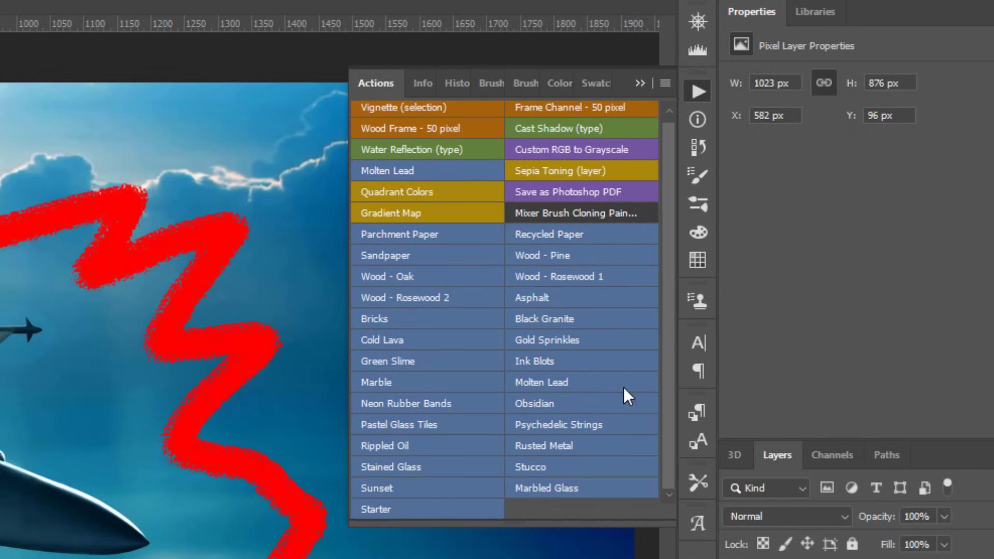
pyautogui.click(665, 83)
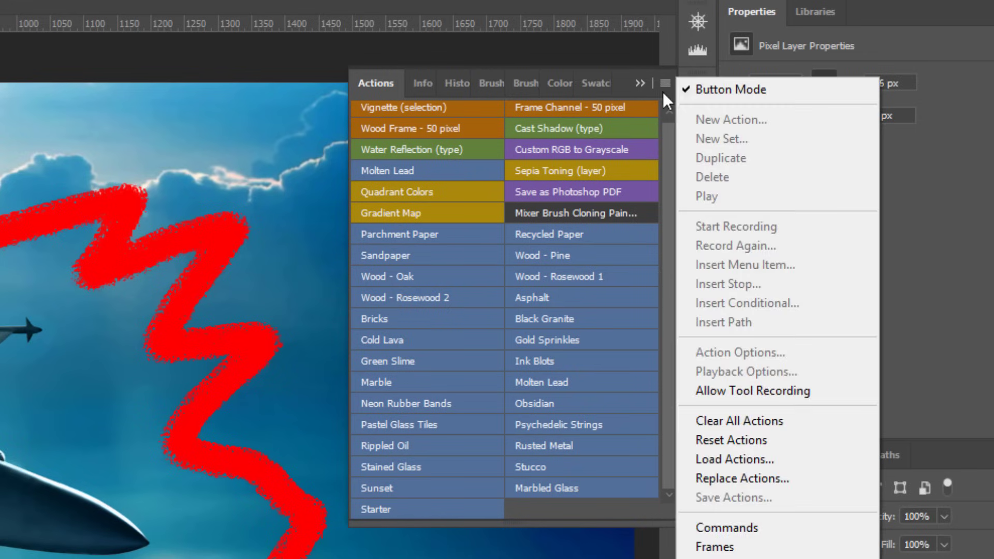
pyautogui.click(712, 95)
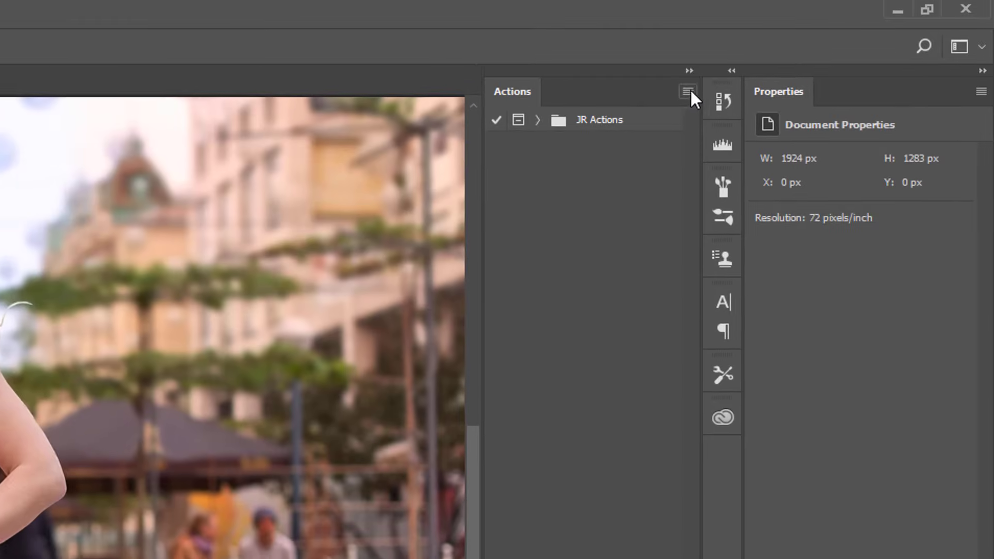
# - Switch the Actions panel to Button Mode and select the Woman in red dress layer
pyautogui.click(688, 91)
pyautogui.click(716, 100)
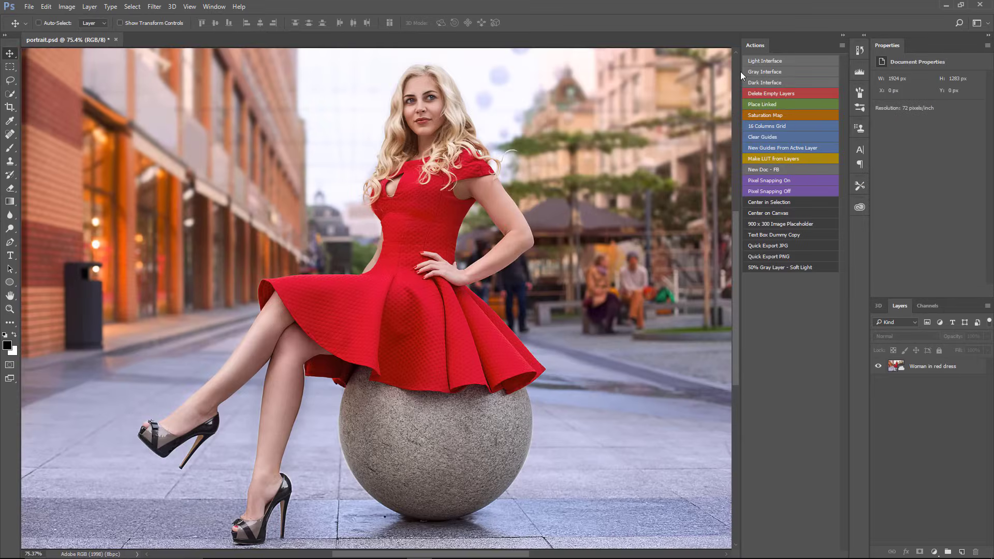
pyautogui.click(933, 366)
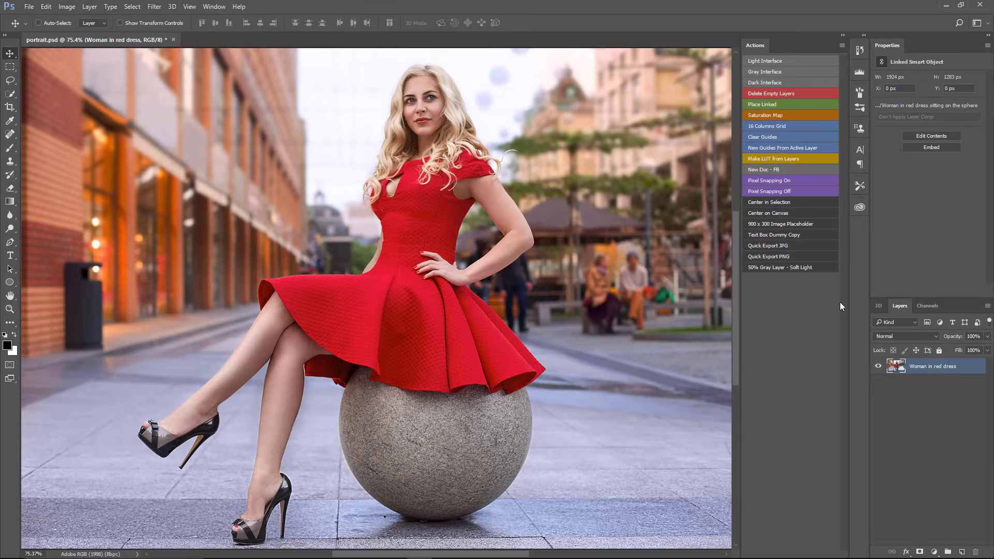
# - Draw a white ellipse, centre it on the canvas, and drag a rectangular marquee
pyautogui.rightClick(10, 282)
pyautogui.click(47, 300)
pyautogui.moveTo(145, 221); pyautogui.dragTo(397, 356)
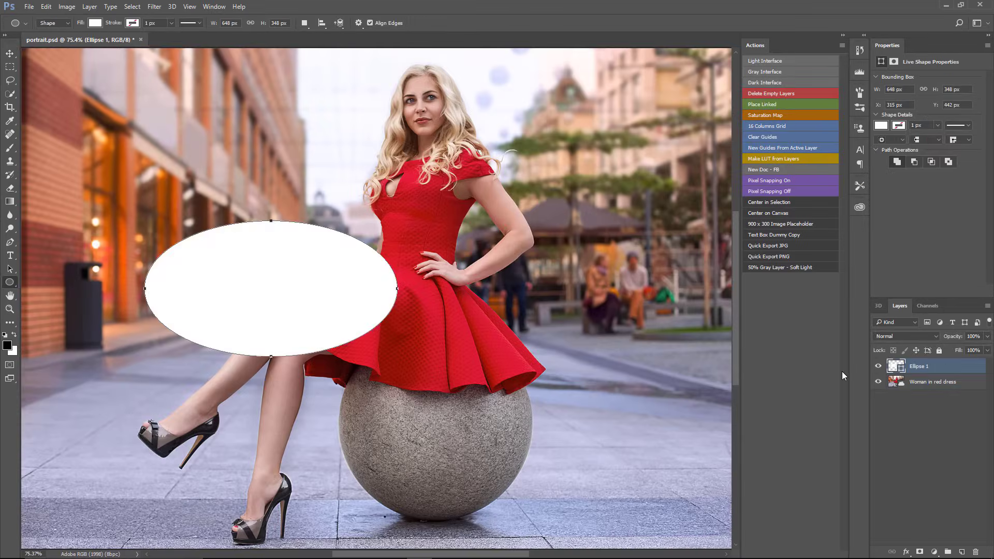
pyautogui.click(799, 213)
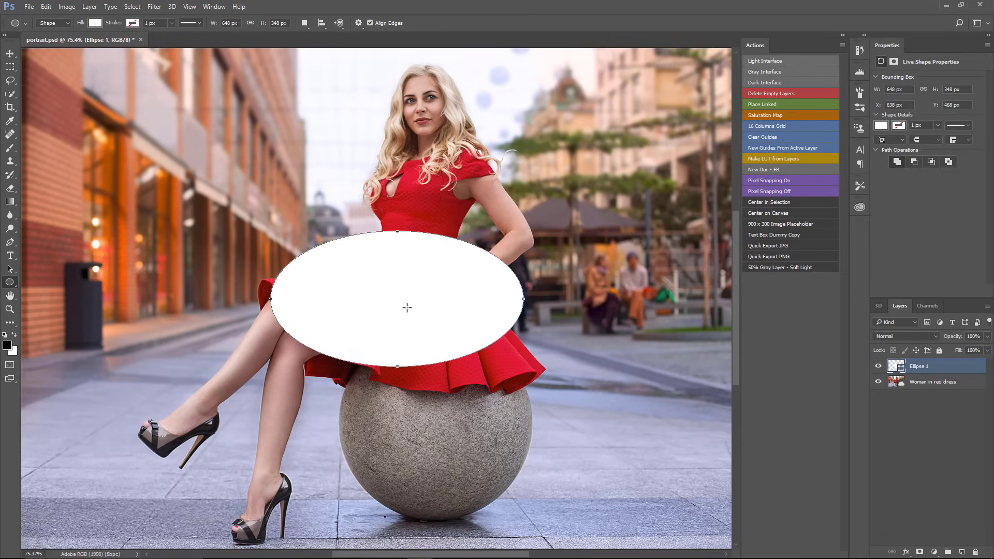
pyautogui.press('m')
pyautogui.moveTo(325, 253); pyautogui.dragTo(73, 79)
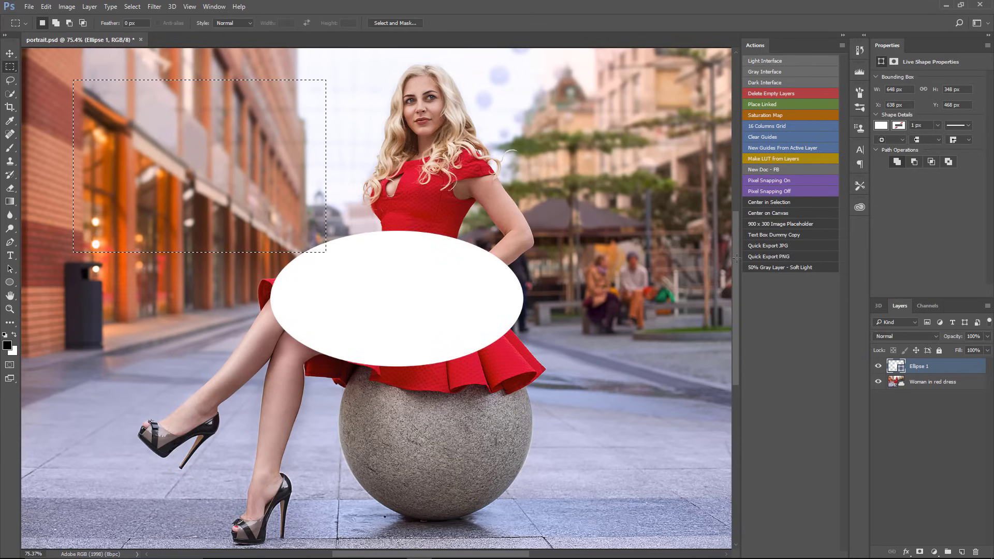